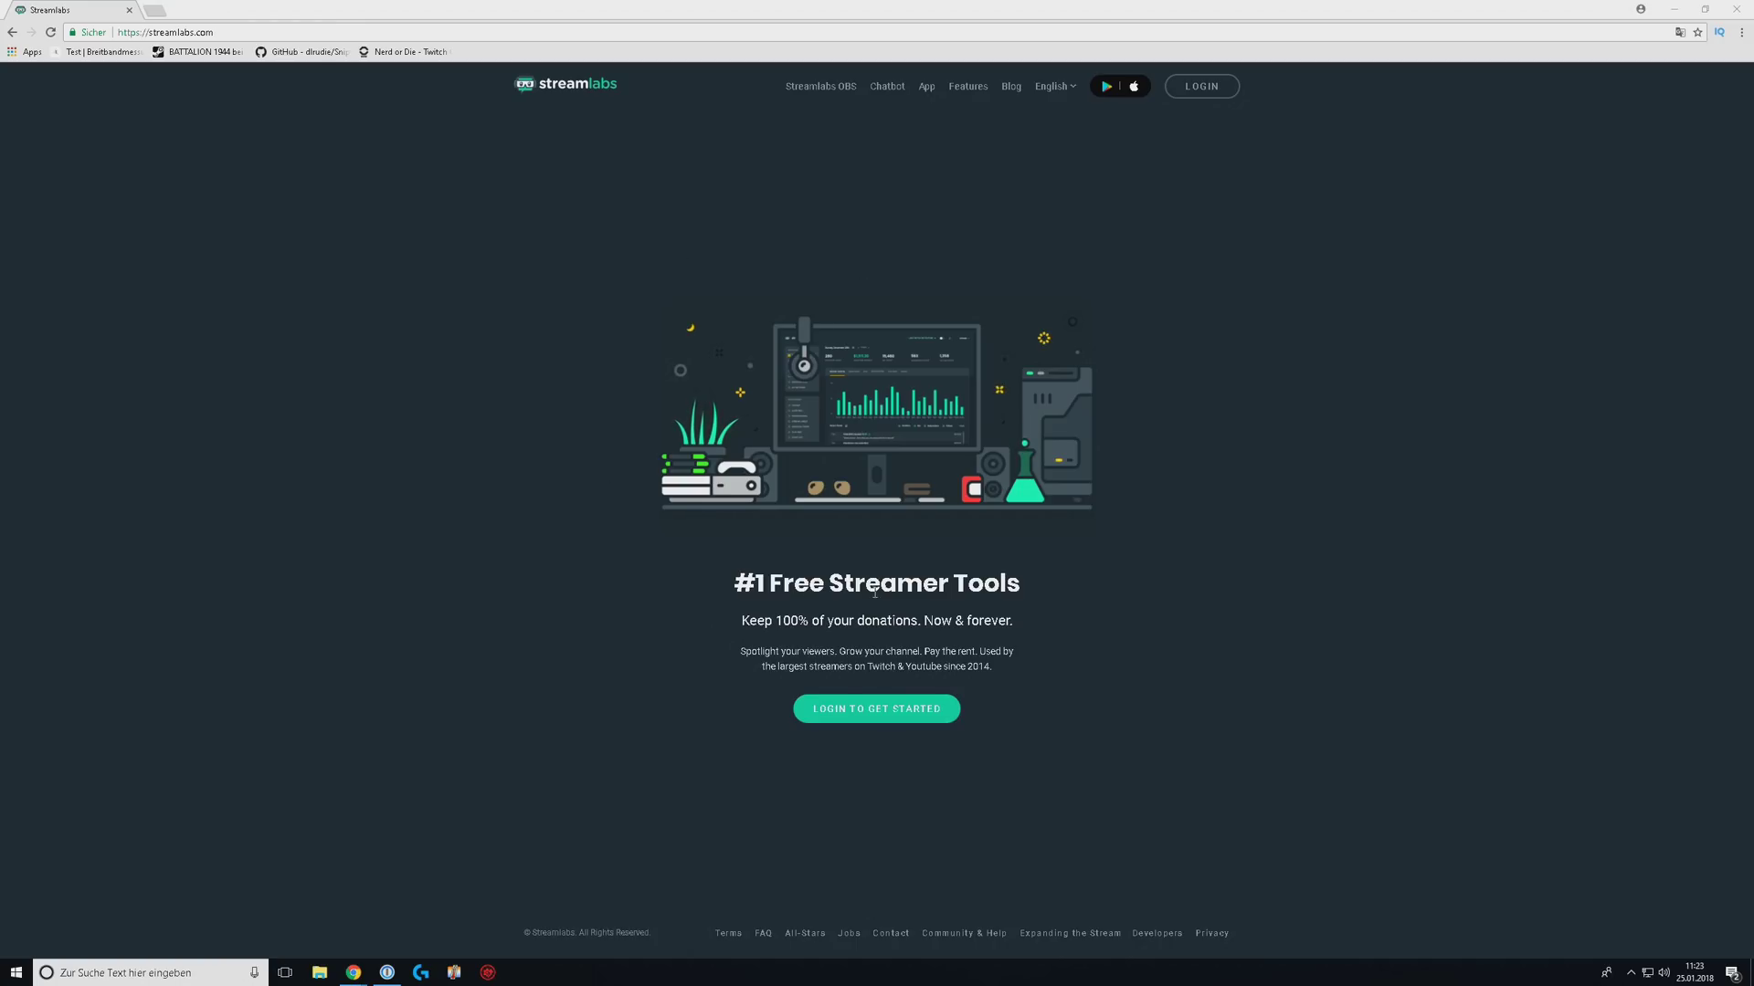
# Step: Open the Streamlabs OBS page on streamlabs.com and download the beta for Windows
pyautogui.click(826, 87)
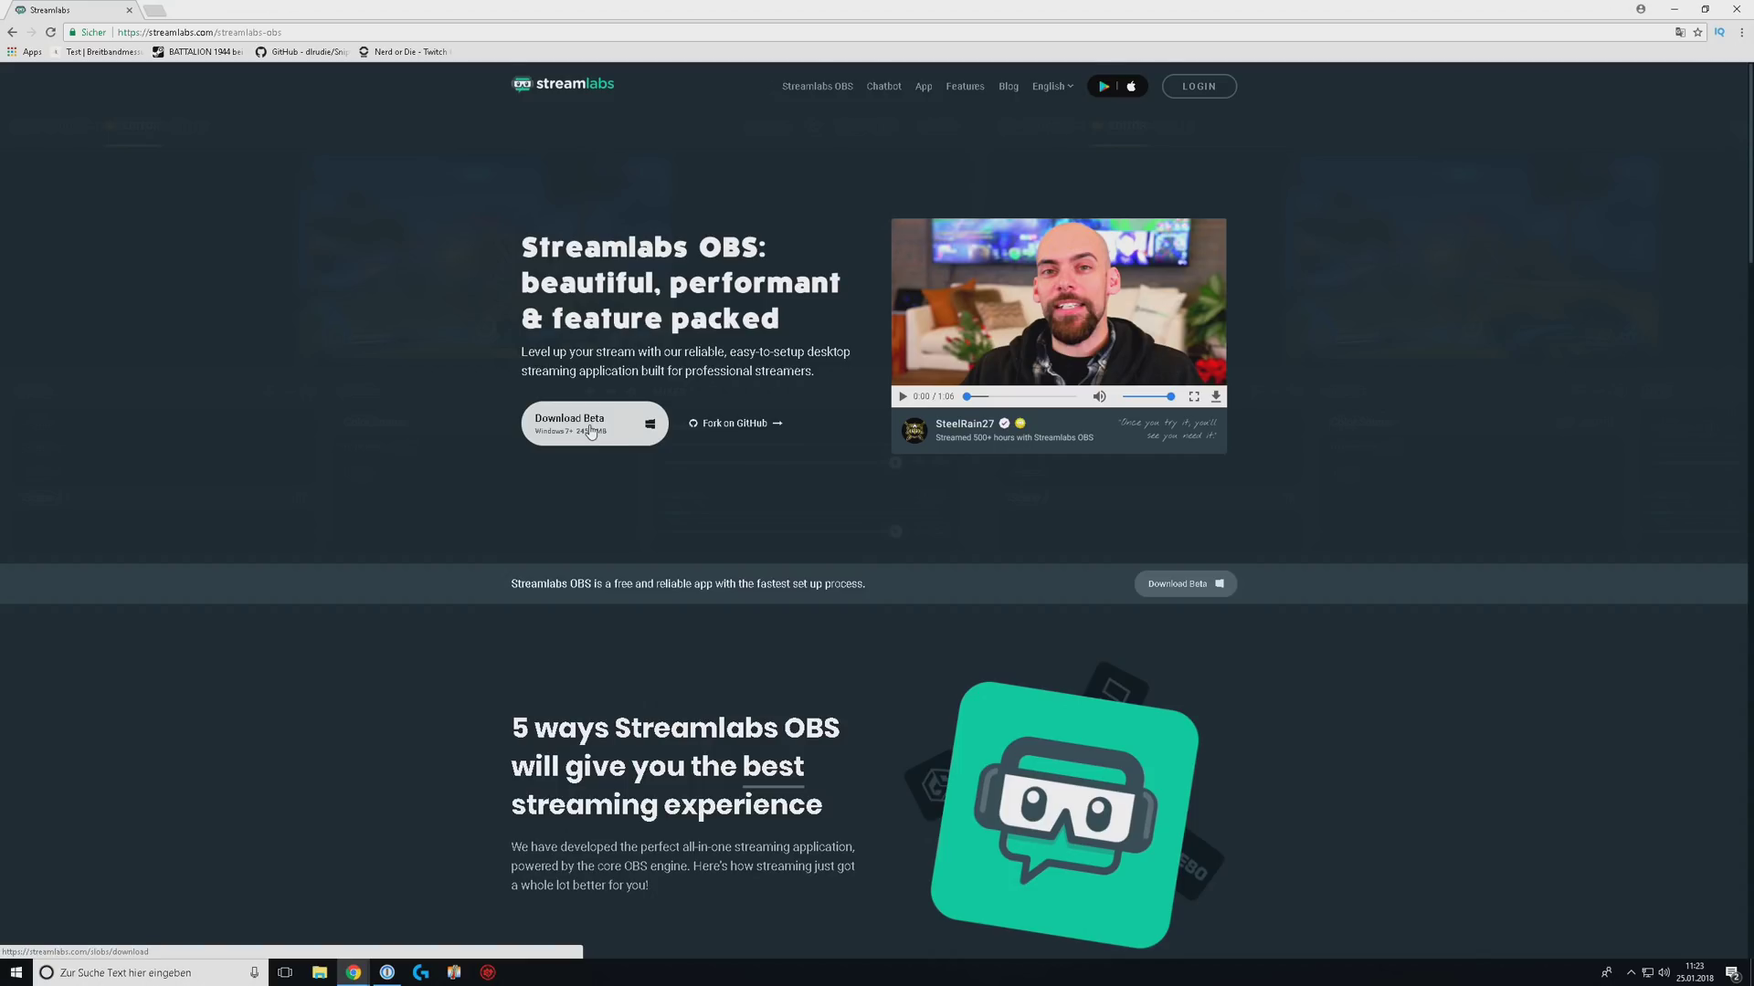
pyautogui.click(590, 431)
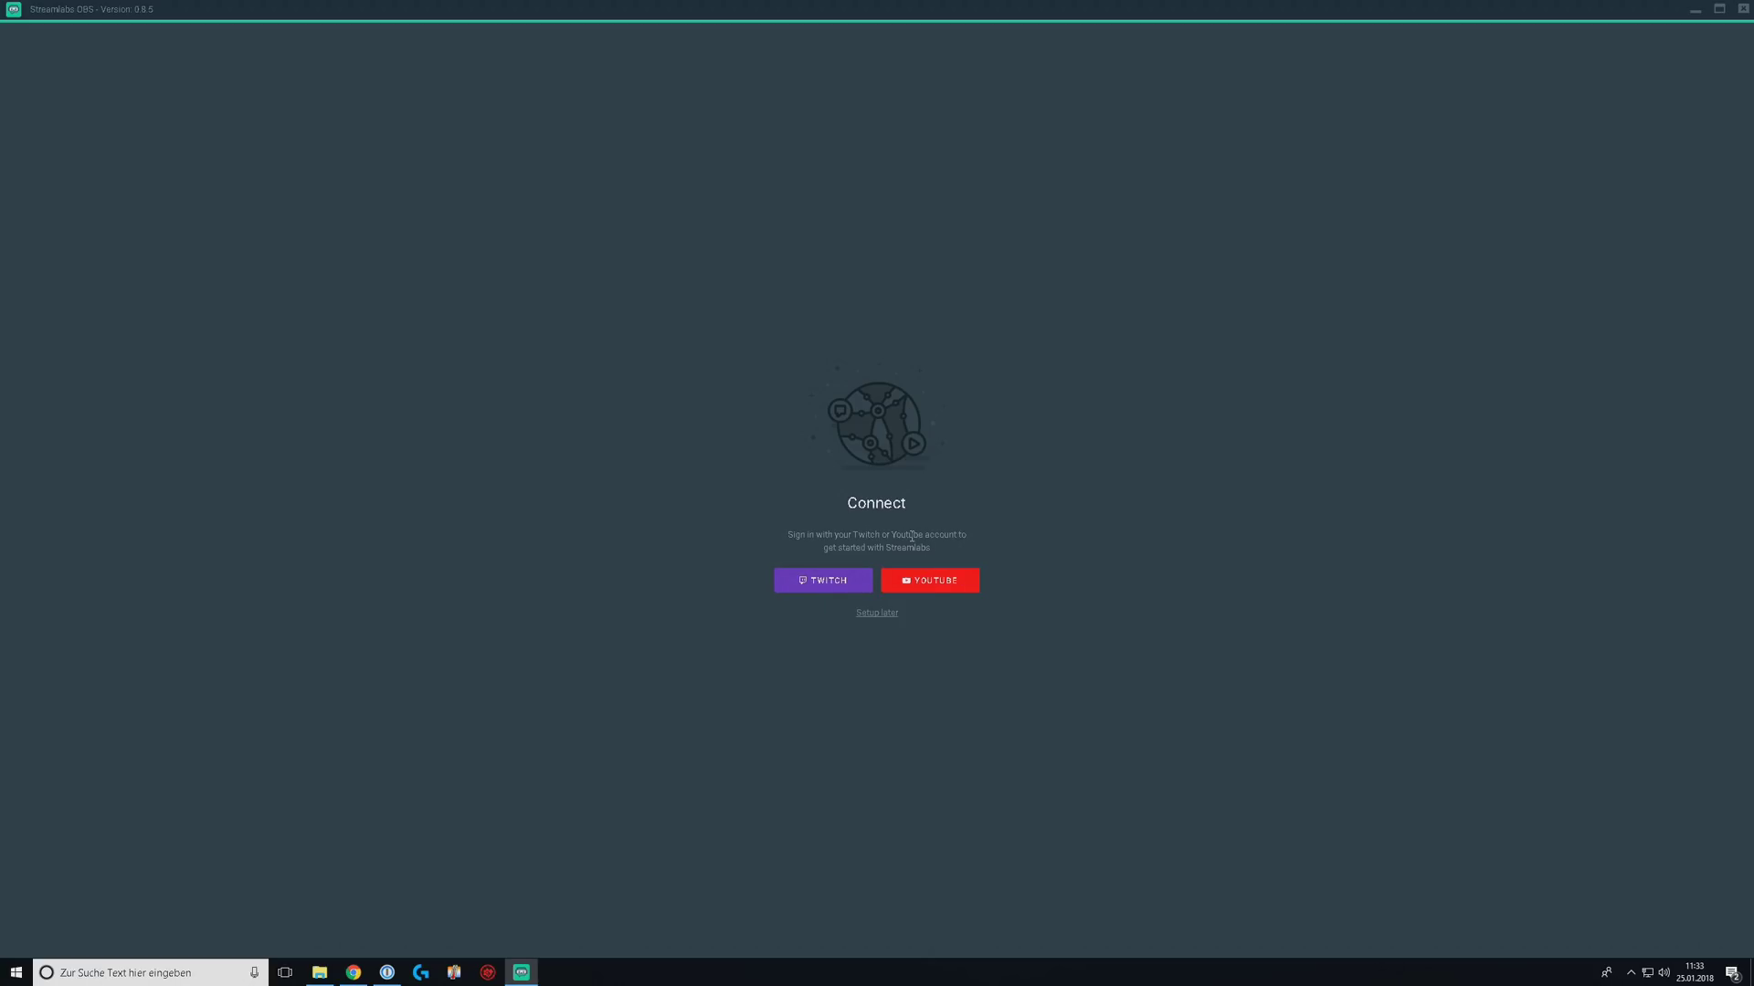
# Step: Connect Streamlabs OBS to Twitch by filling in the account username and password and logging in
pyautogui.click(793, 588)
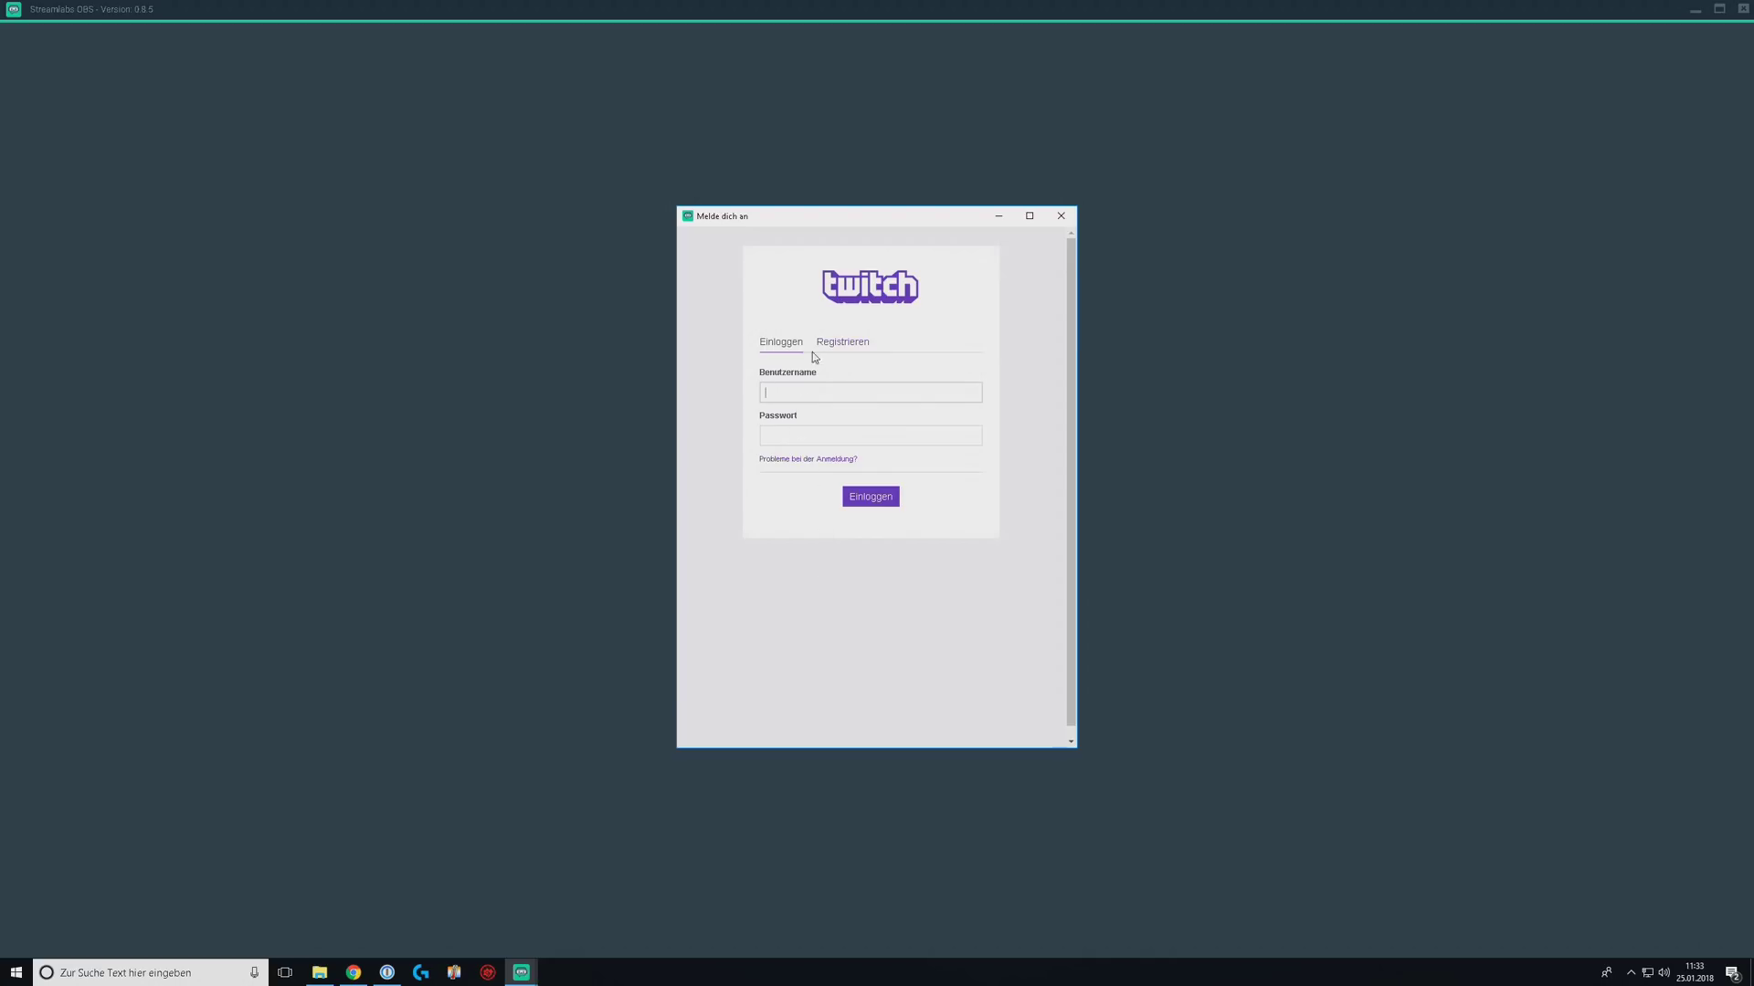
pyautogui.click(819, 397)
pyautogui.hotkey('ctrl', '\\')
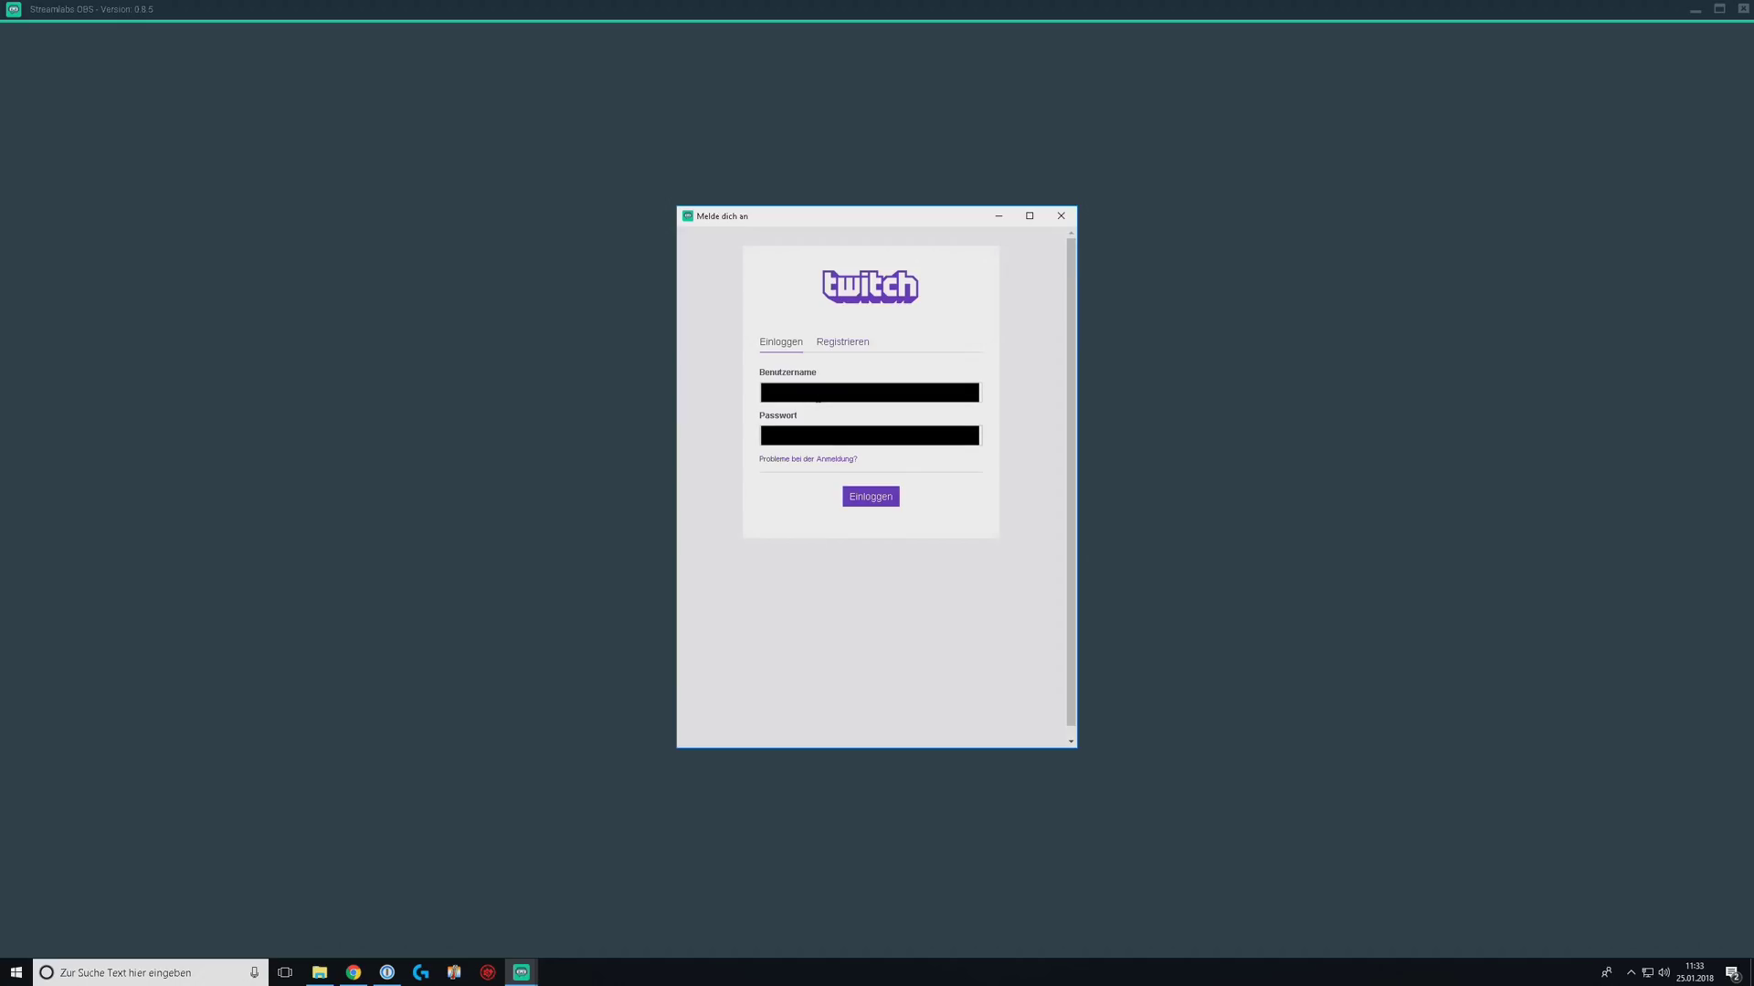
pyautogui.press('Return')
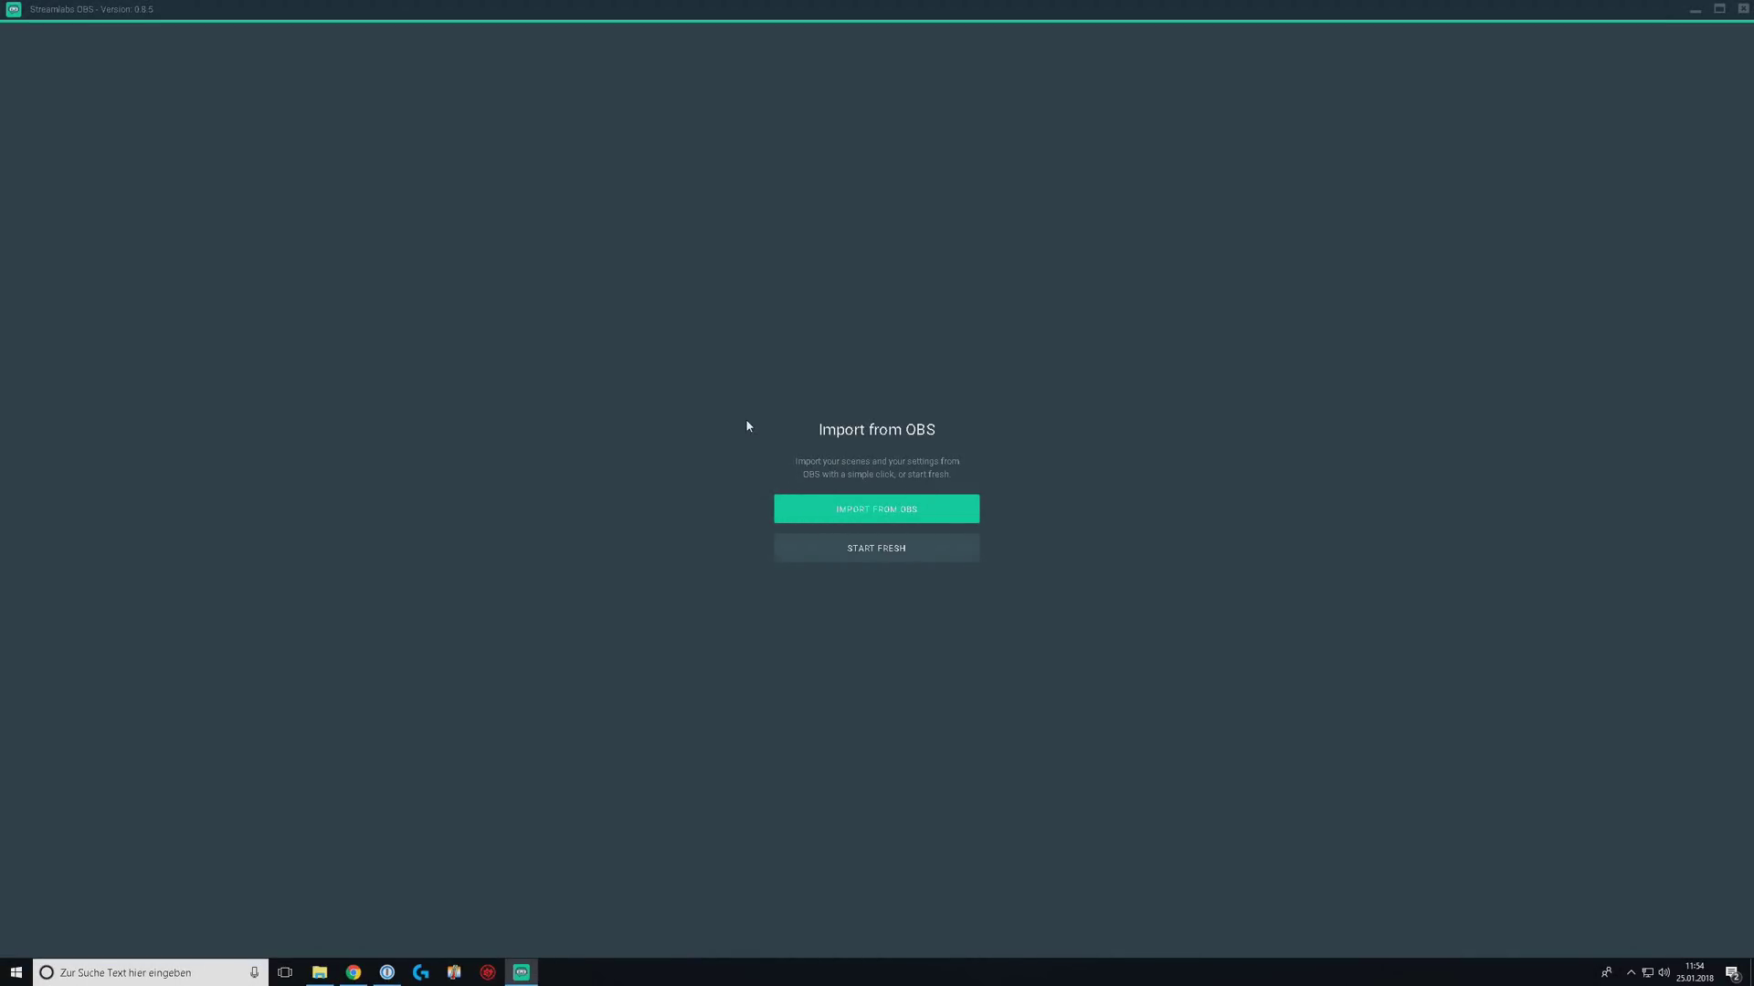
# Step: Import the scenes and settings from OBS, and skip adding widgets during setup
pyautogui.click(865, 517)
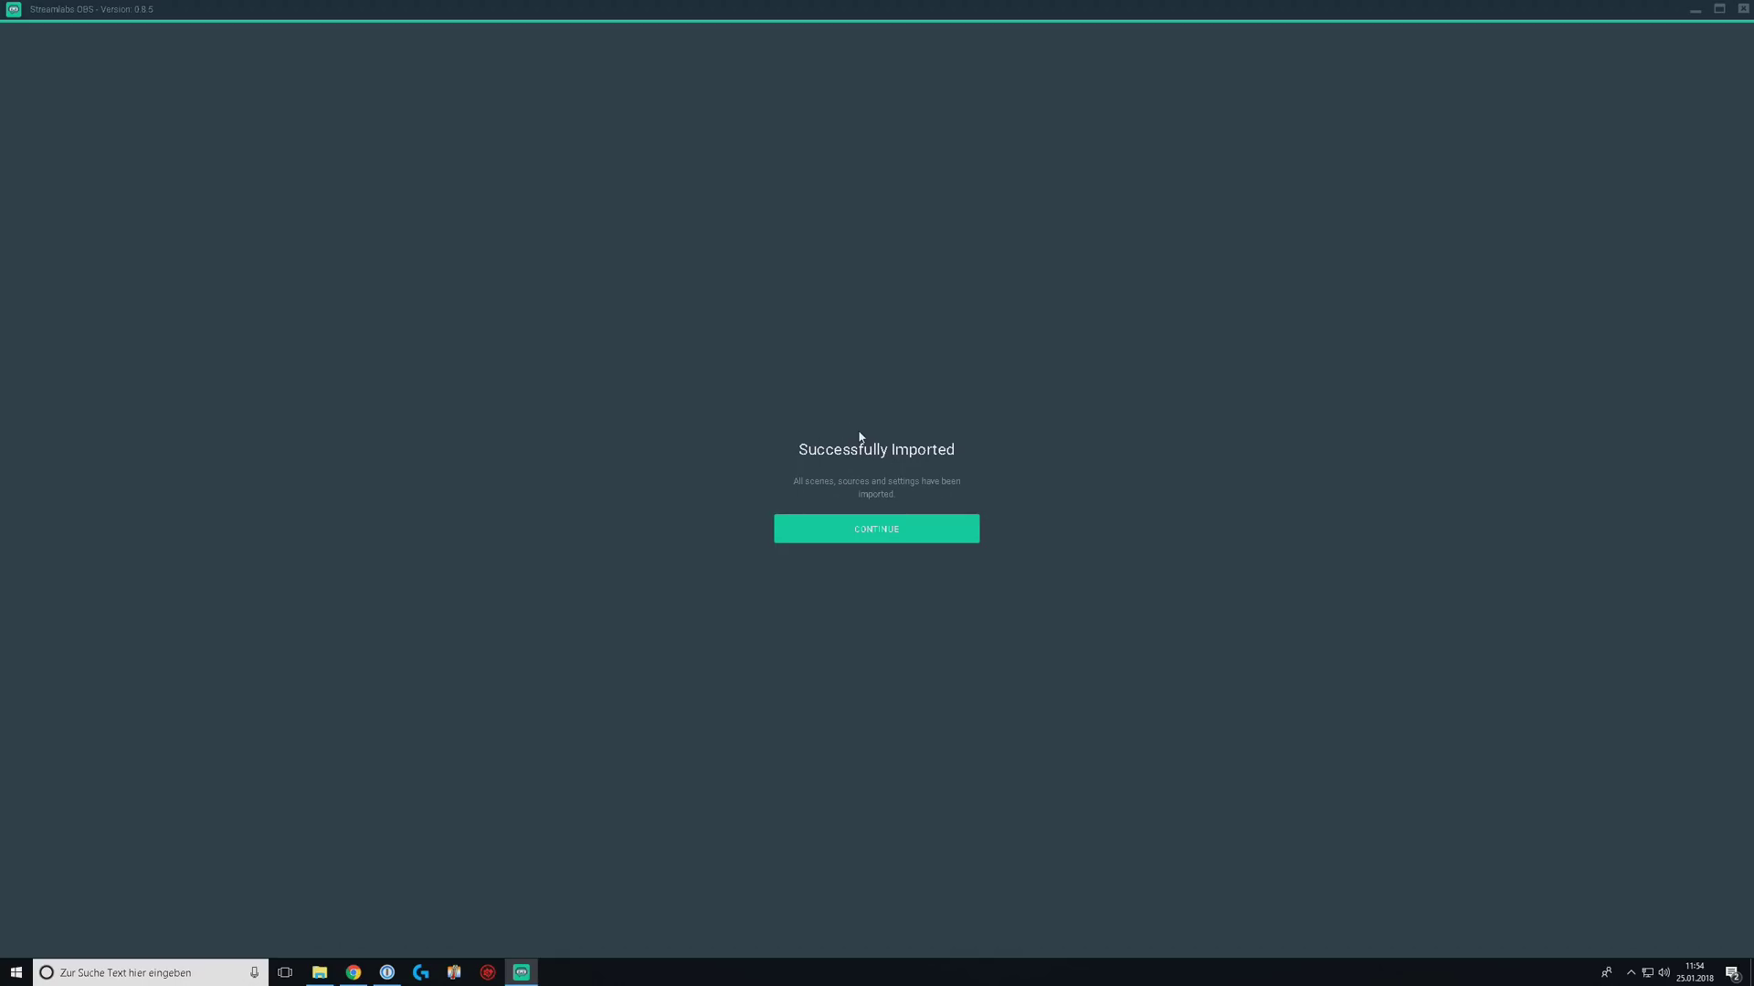
pyautogui.click(875, 535)
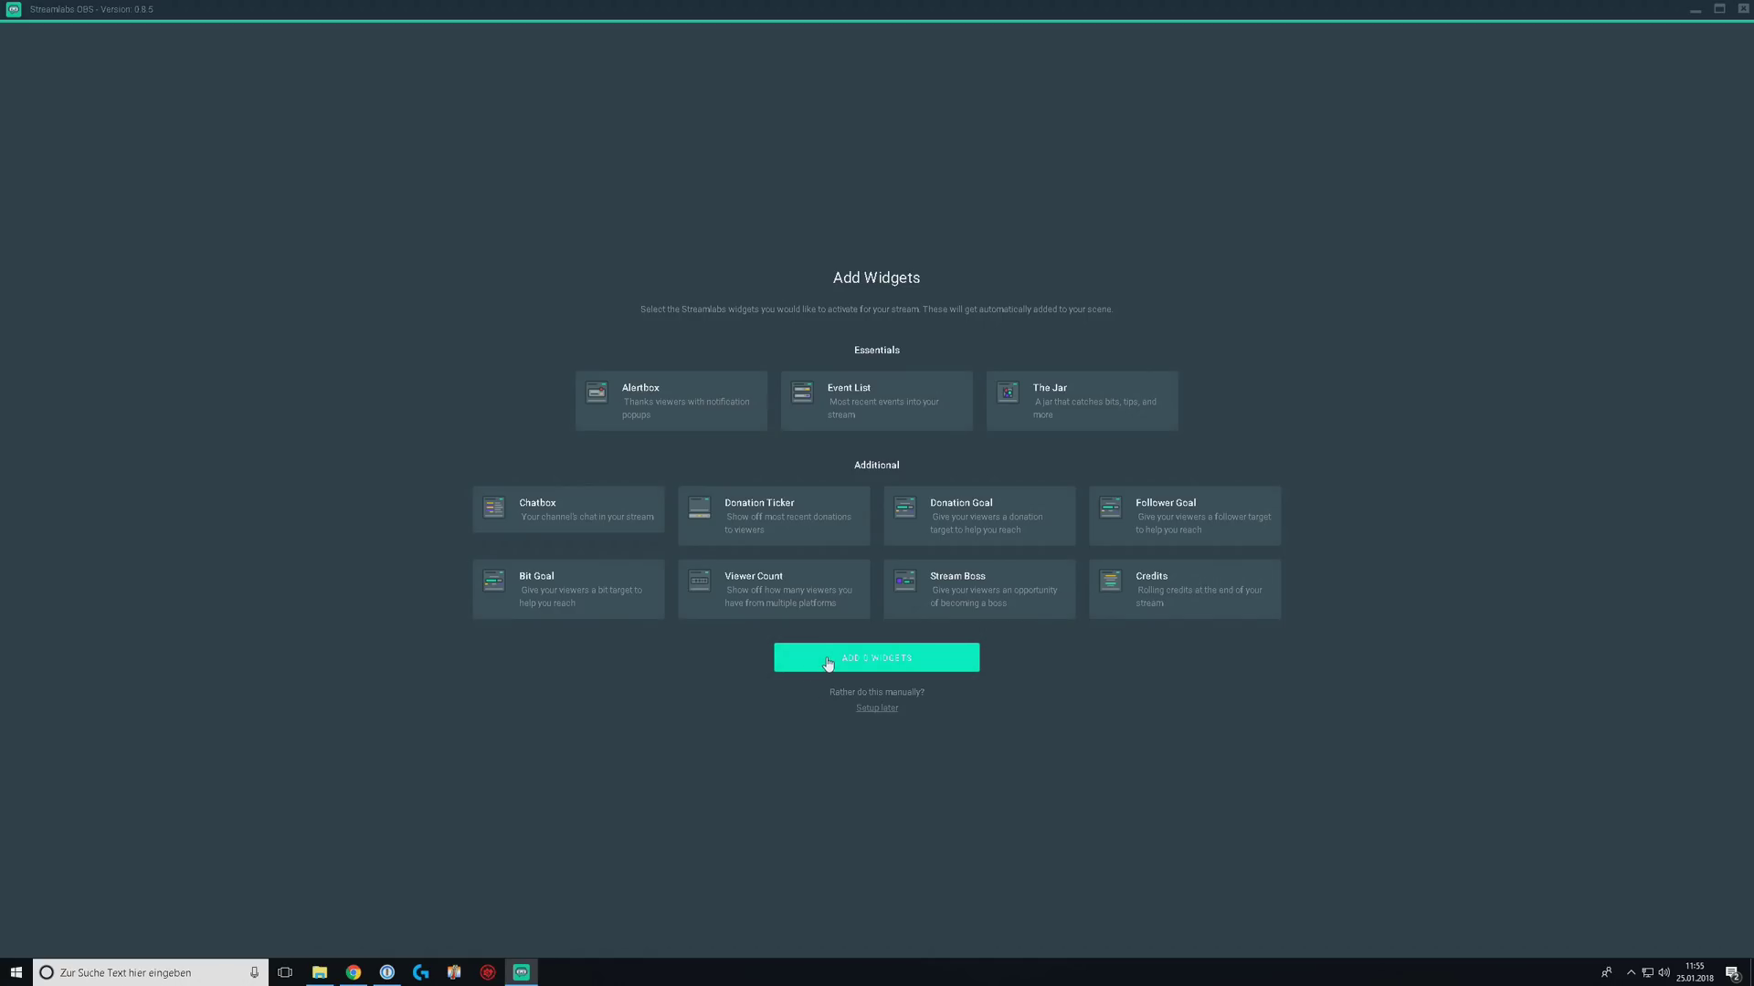
pyautogui.click(877, 710)
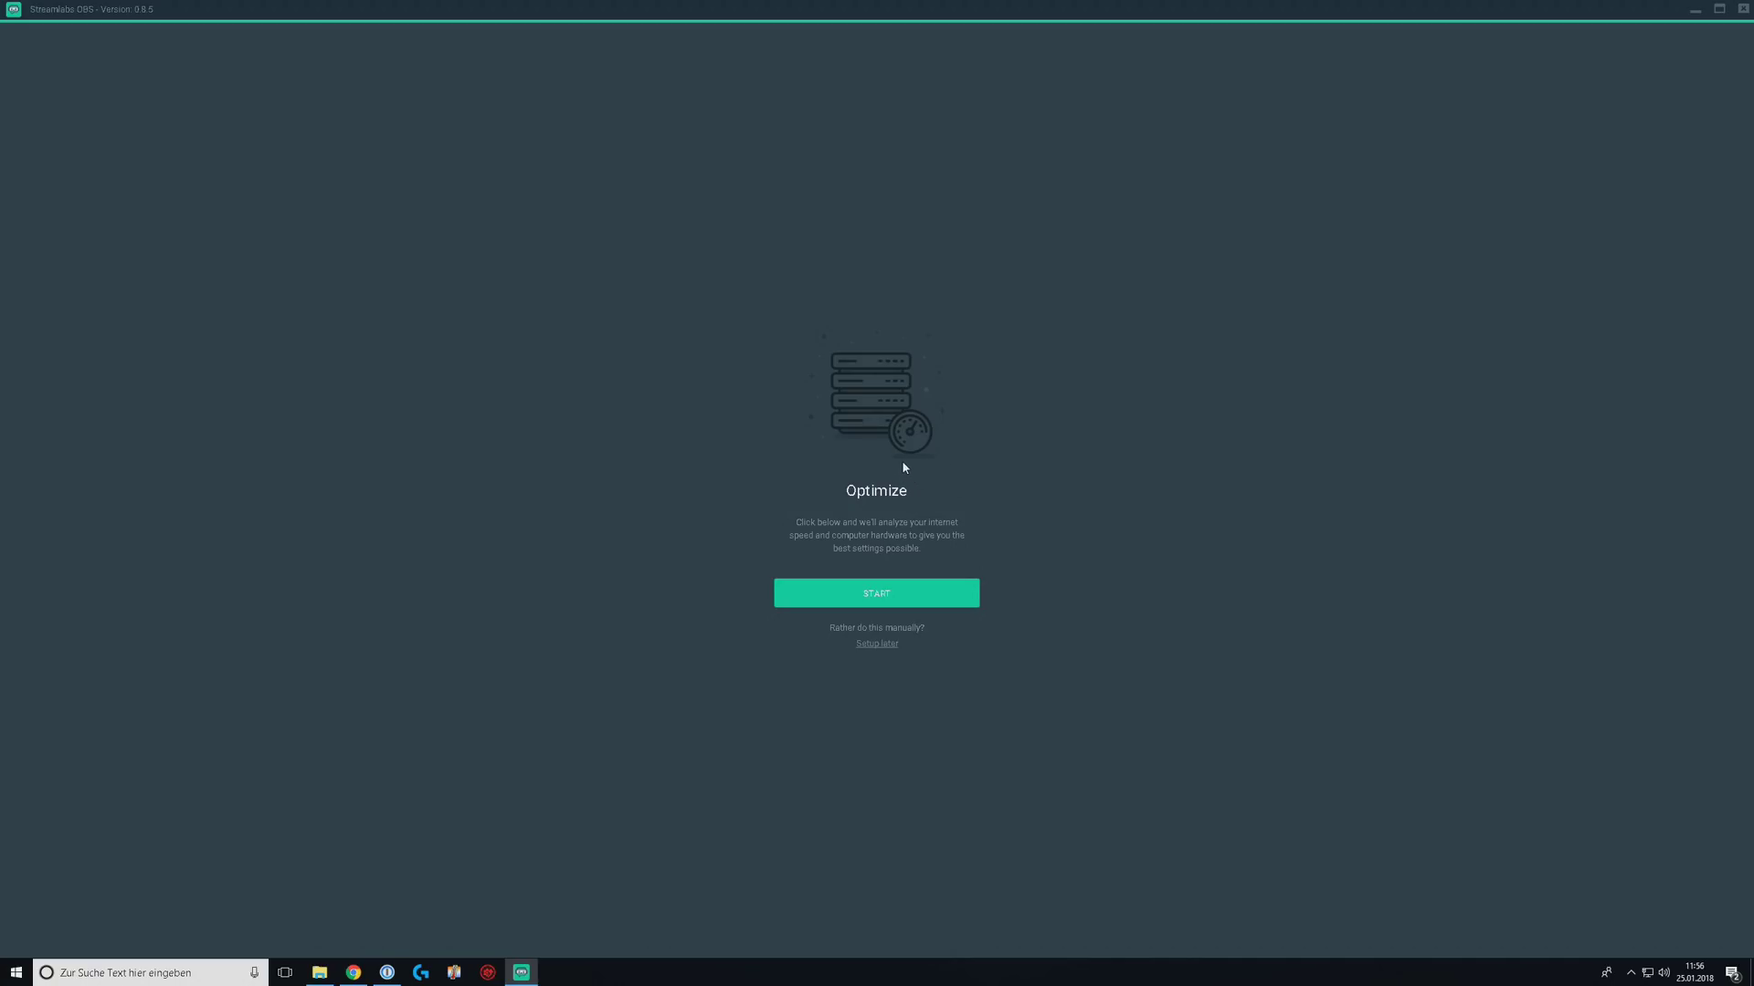
# Step: Run the automatic optimization, finish the setup and dismiss the Scene Collections tip in the editor
pyautogui.click(875, 596)
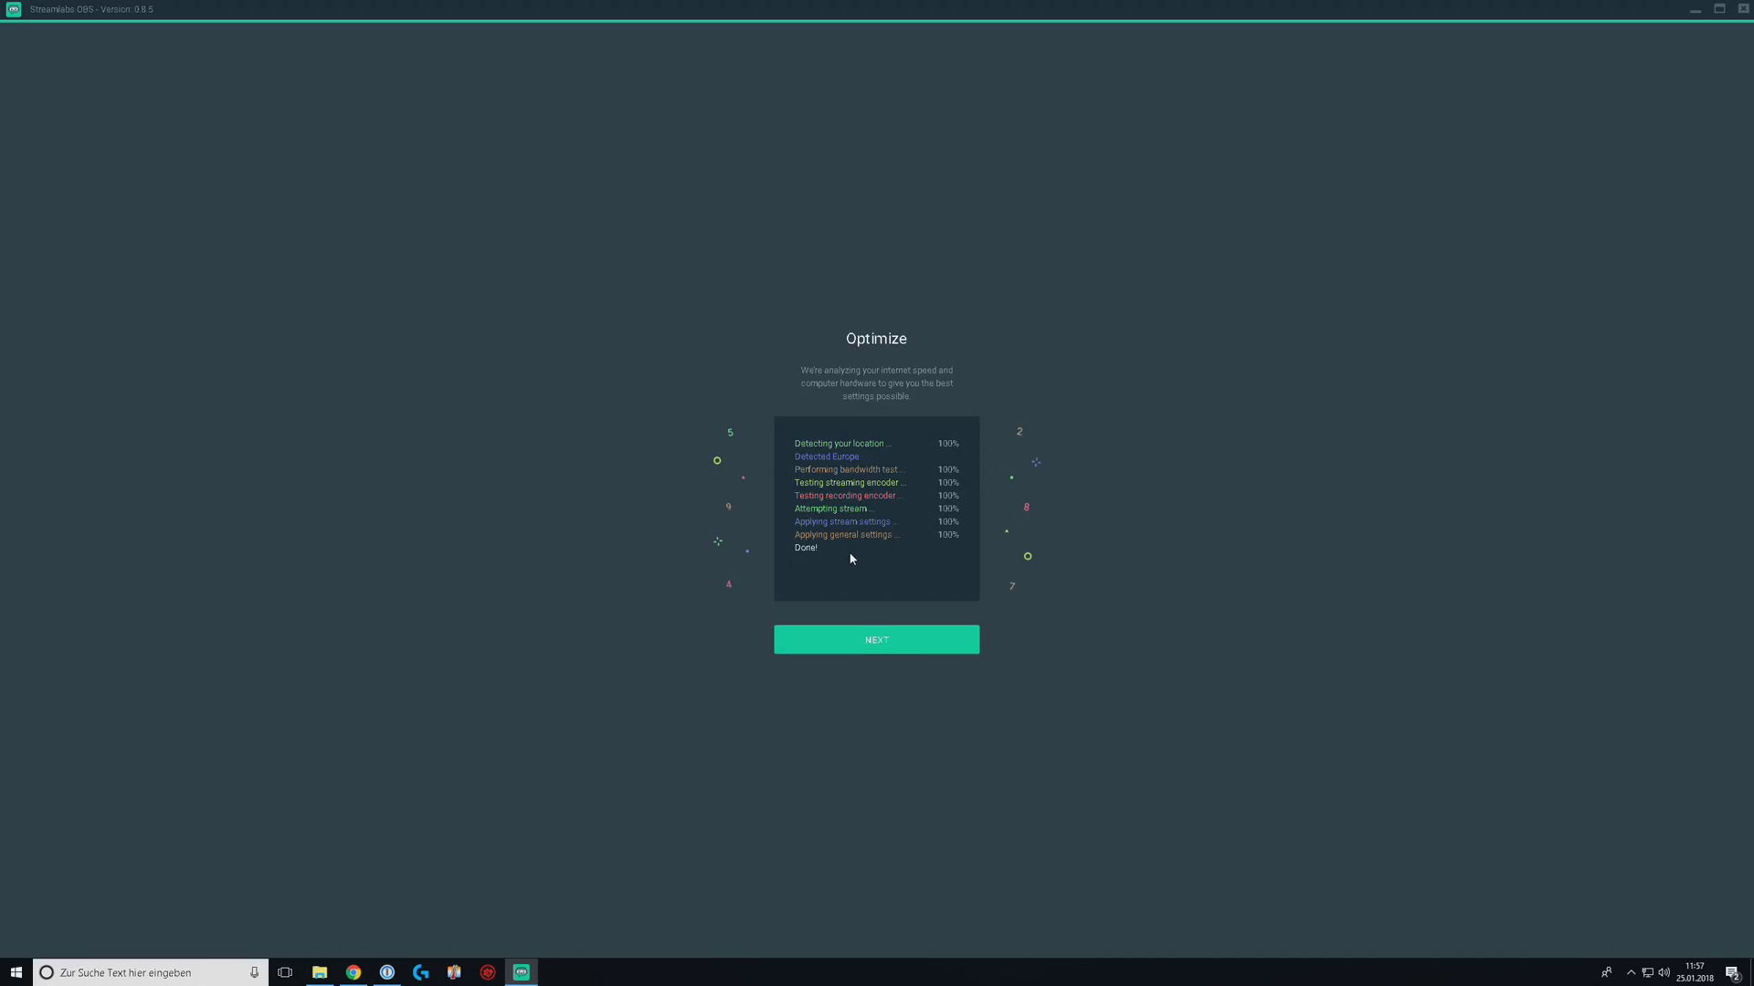
pyautogui.click(863, 649)
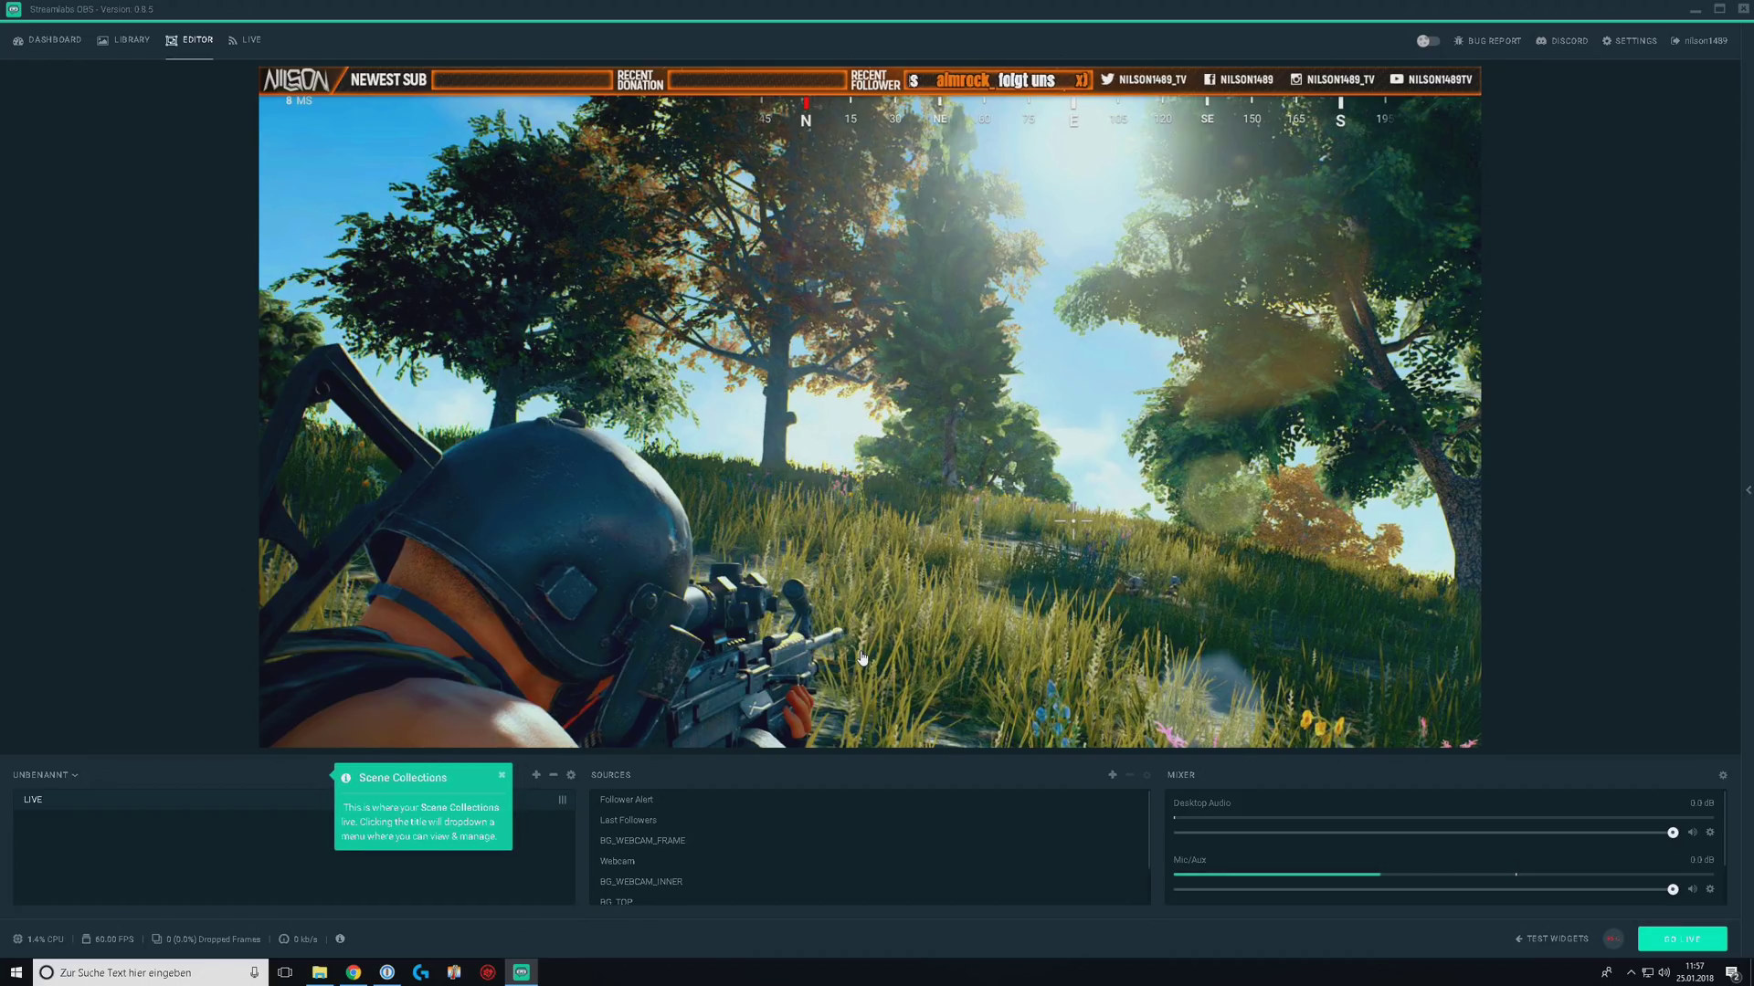
pyautogui.click(502, 780)
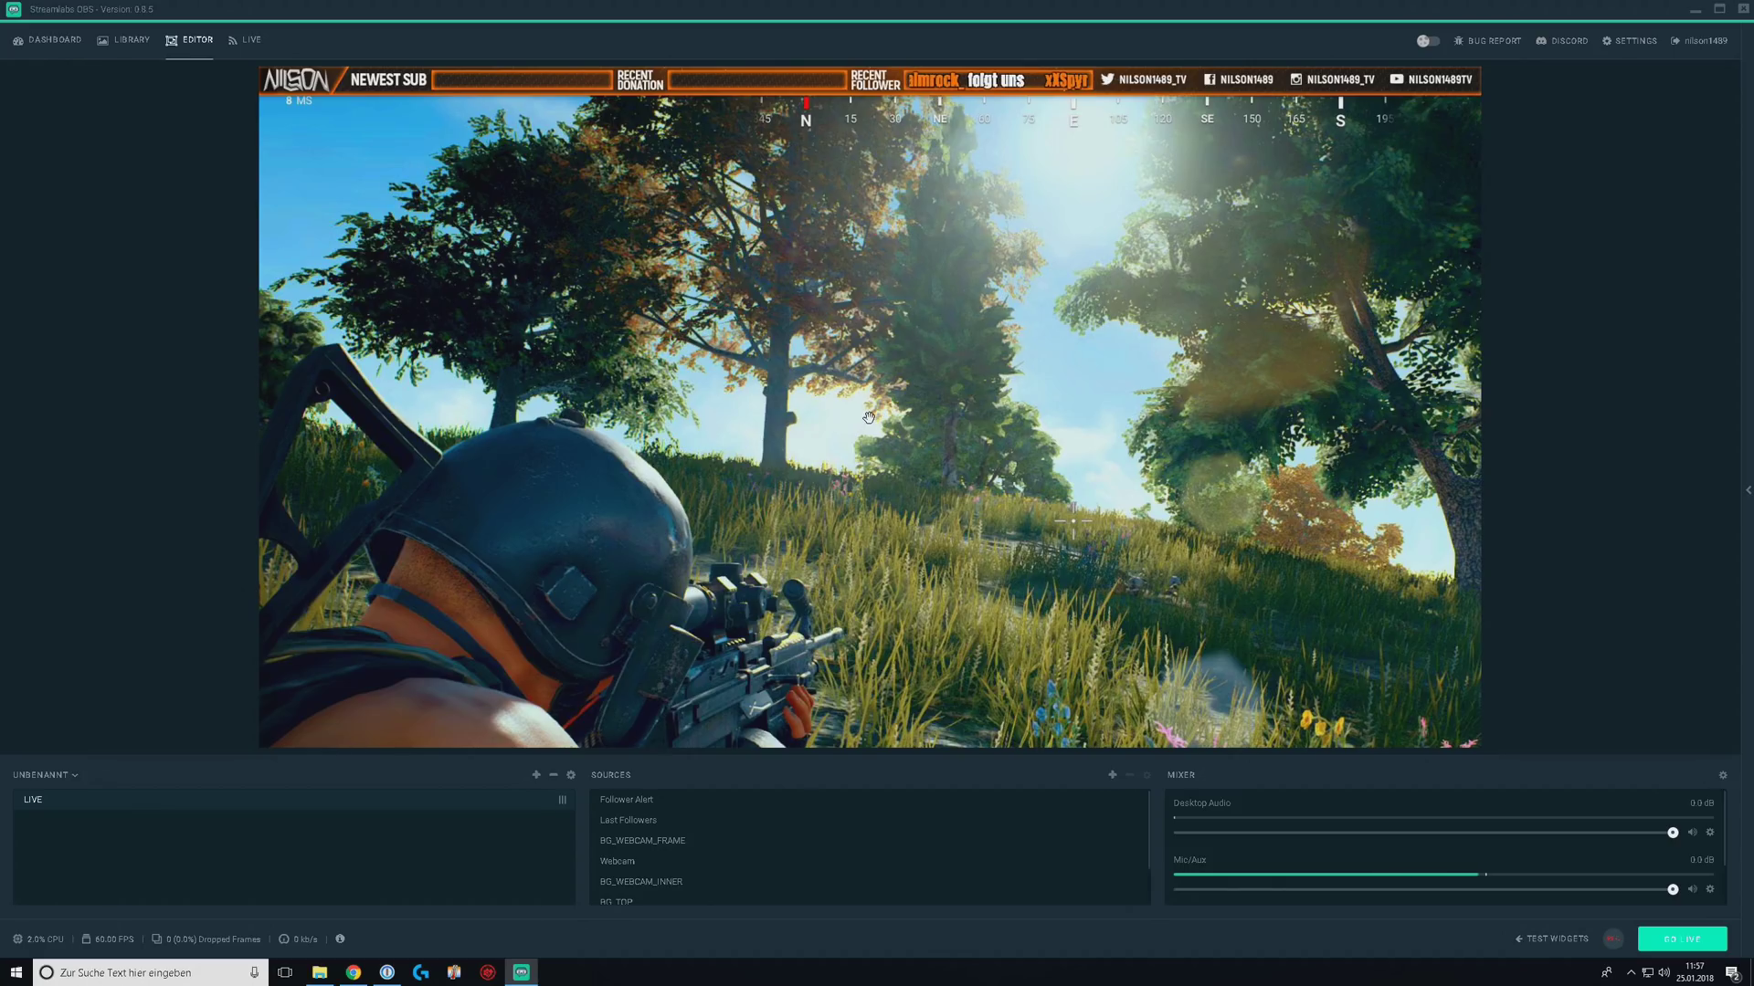
# Step: Open the application settings and examine the Output options
pyautogui.click(1630, 41)
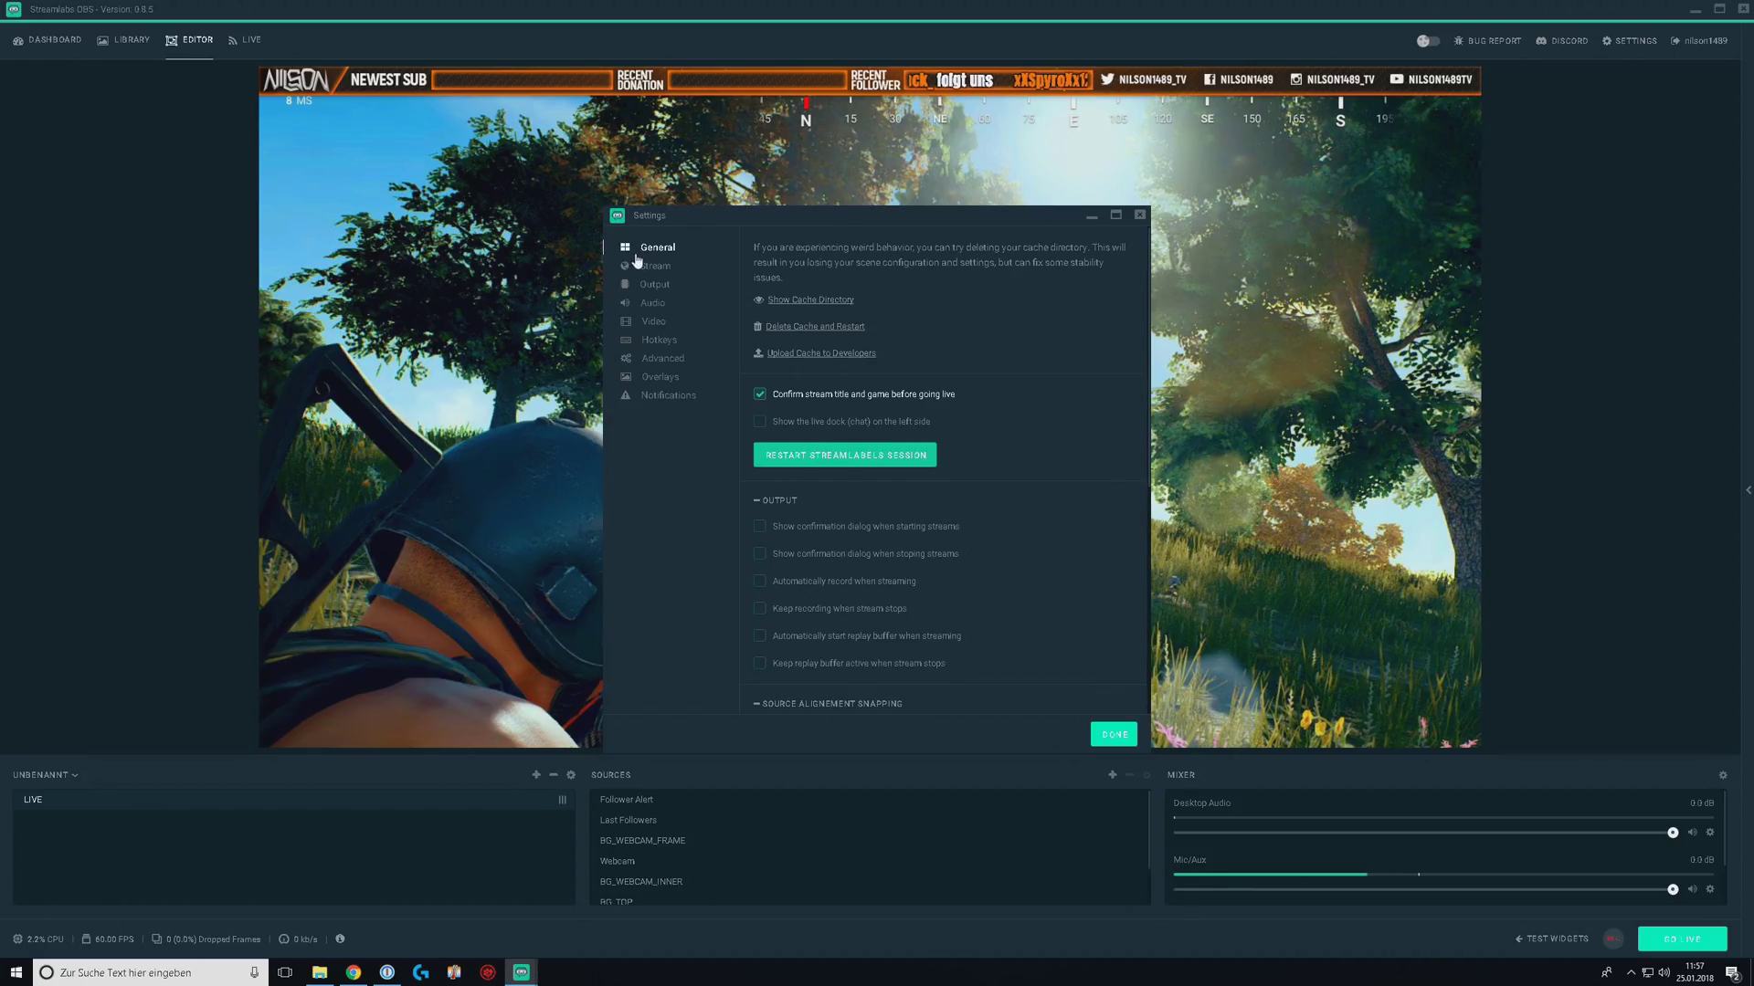
pyautogui.click(654, 289)
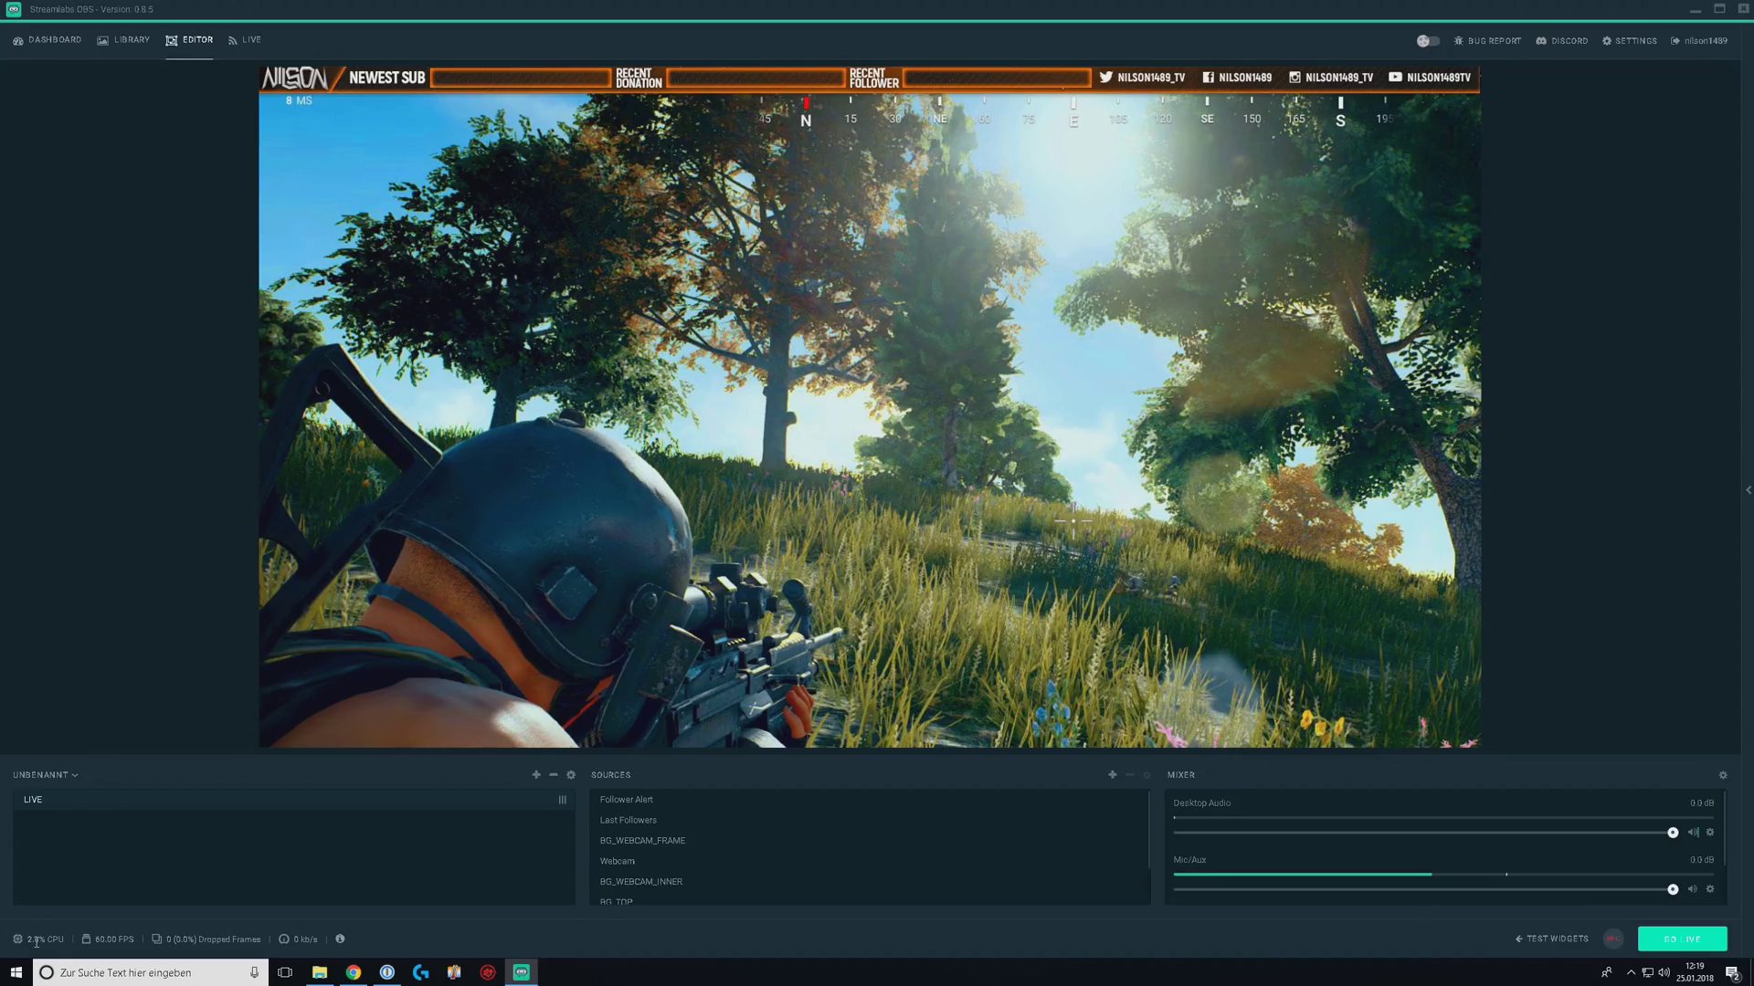
# Step: Examine the performance statistics and the available widget test alerts, and hide the test alerts again
pyautogui.moveTo(91, 947); pyautogui.dragTo(316, 941)
pyautogui.click(1543, 941)
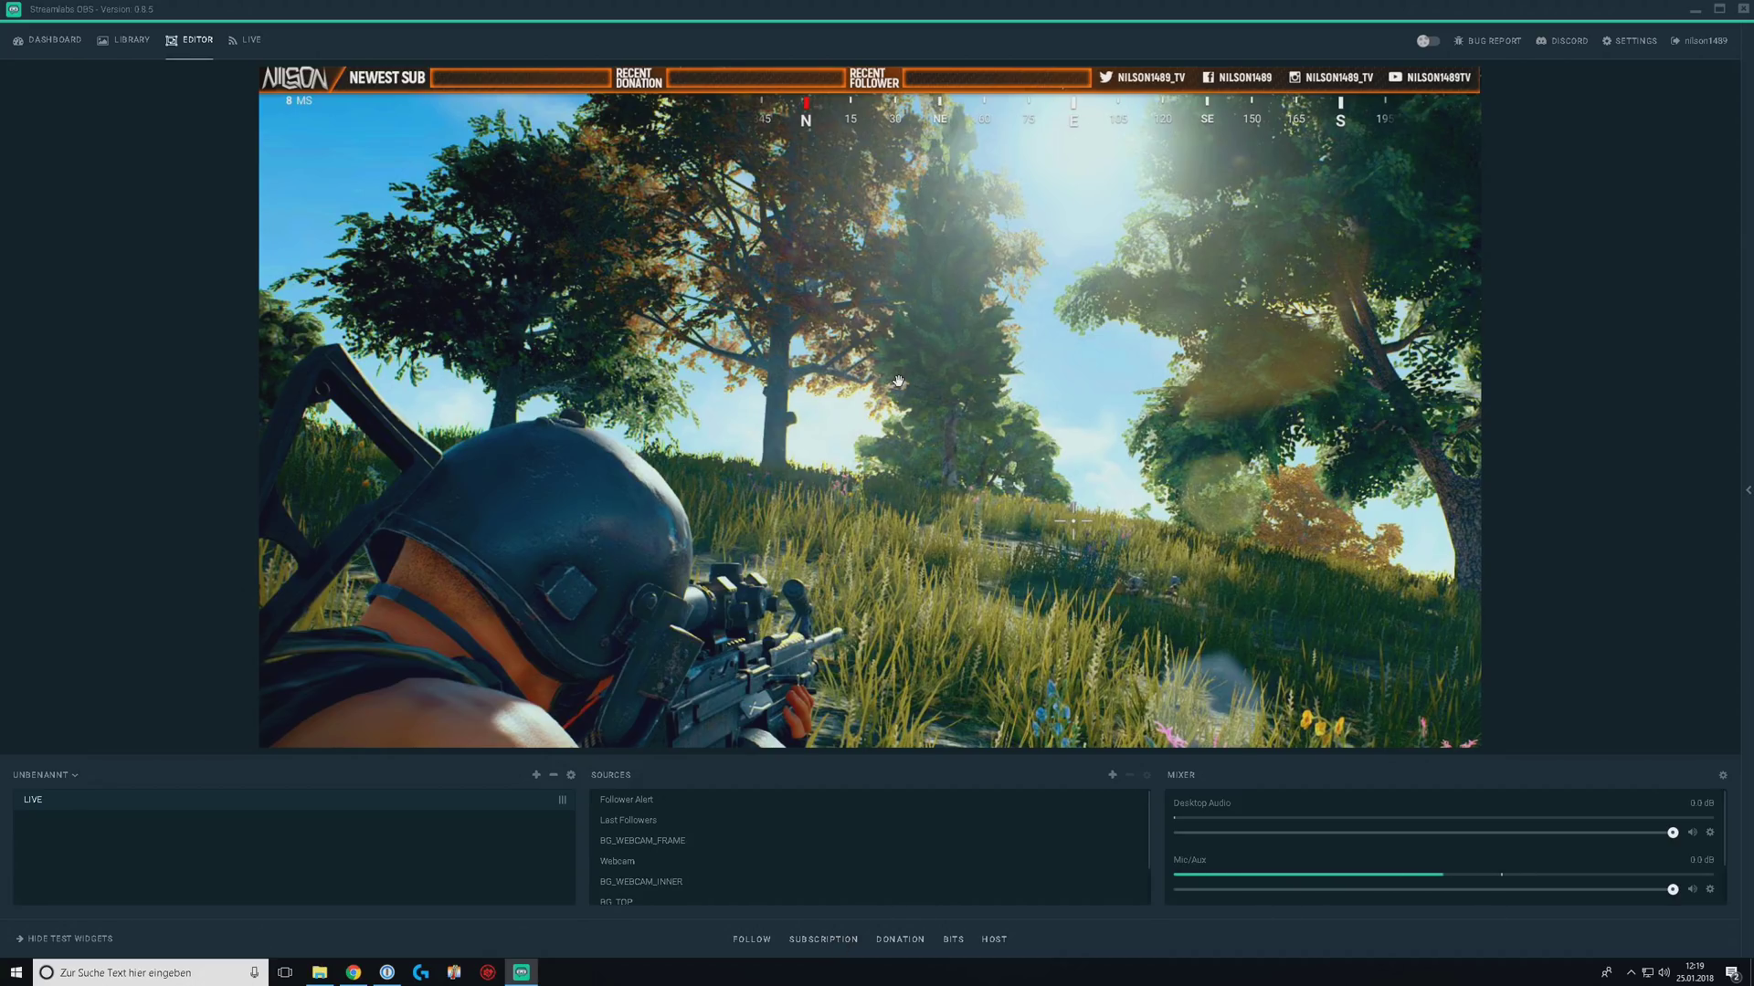
pyautogui.click(97, 942)
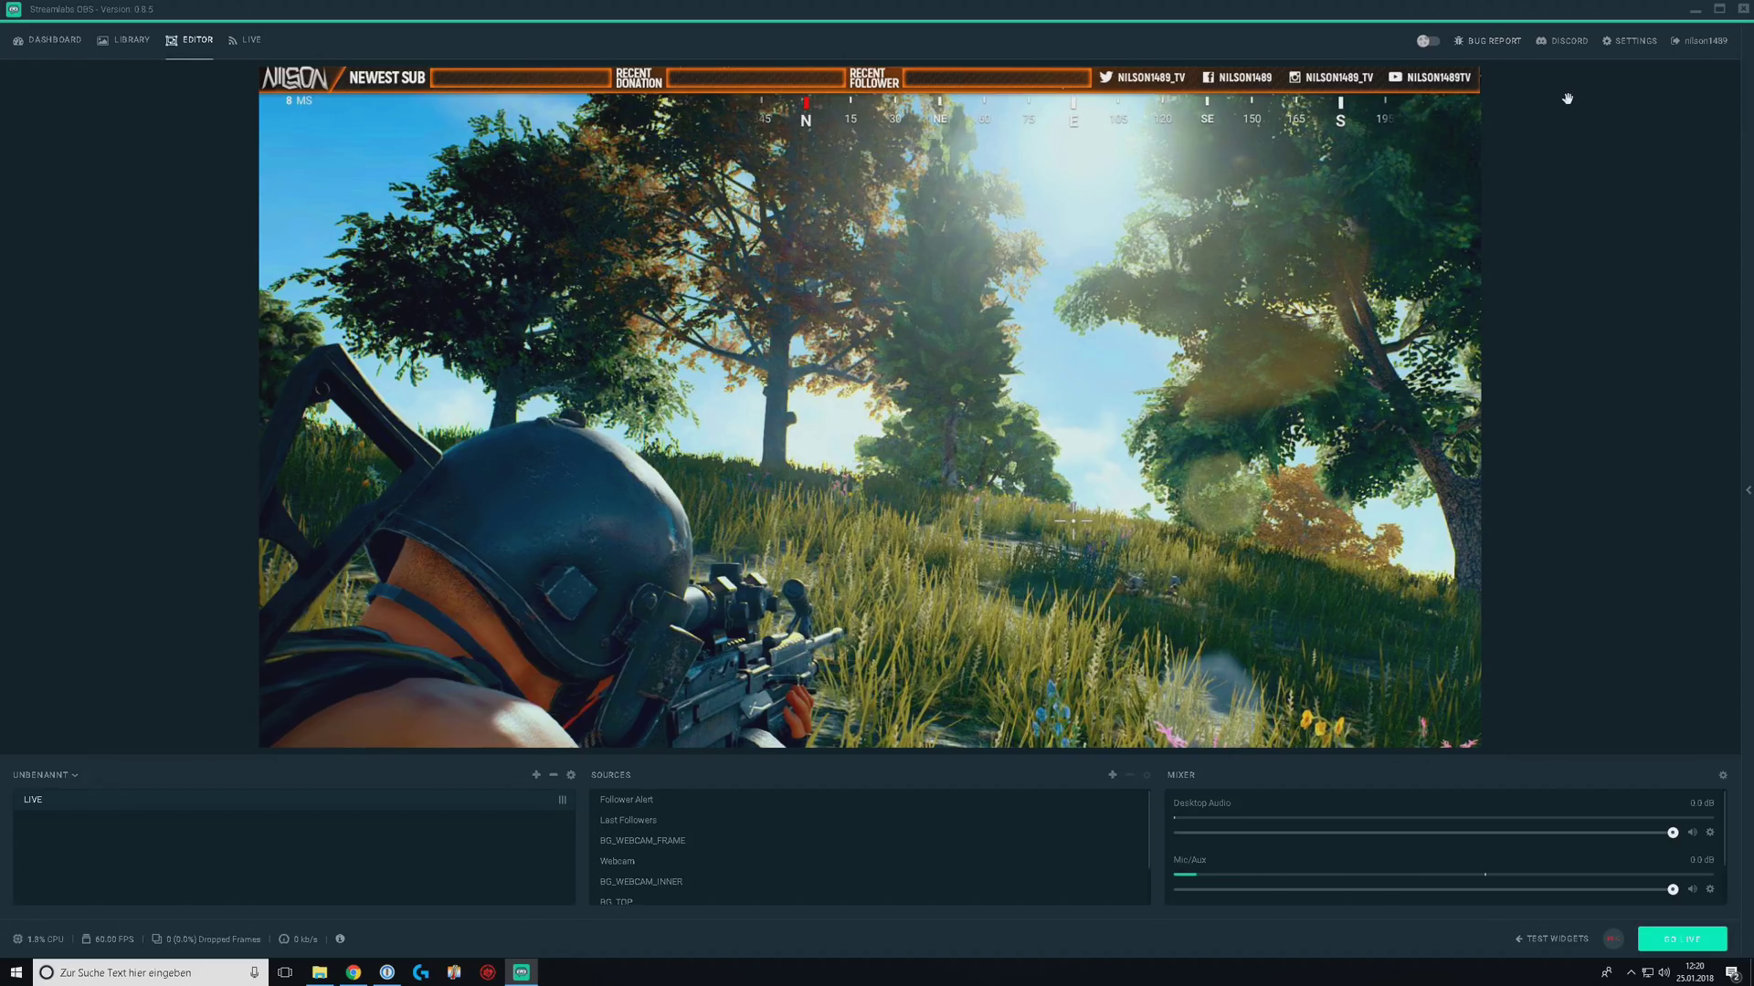
# Step: Open the application settings, widen the Settings window and reposition it over the preview
pyautogui.click(1632, 43)
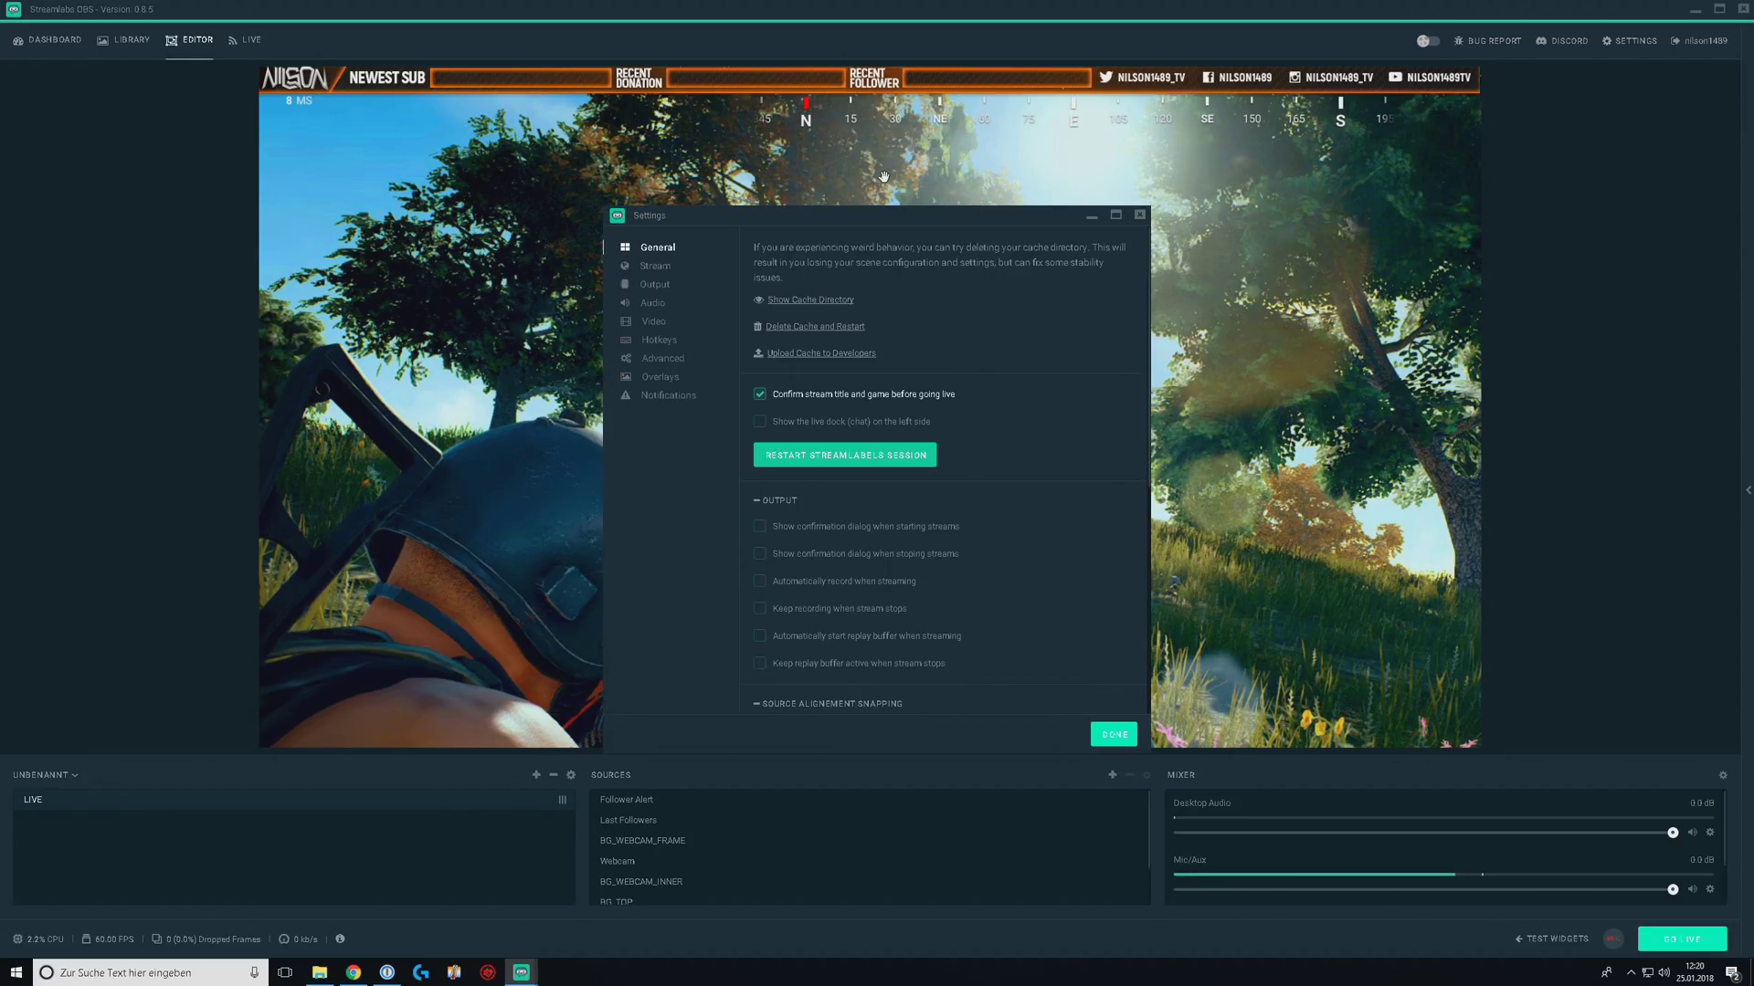
pyautogui.moveTo(842, 230); pyautogui.dragTo(806, 180)
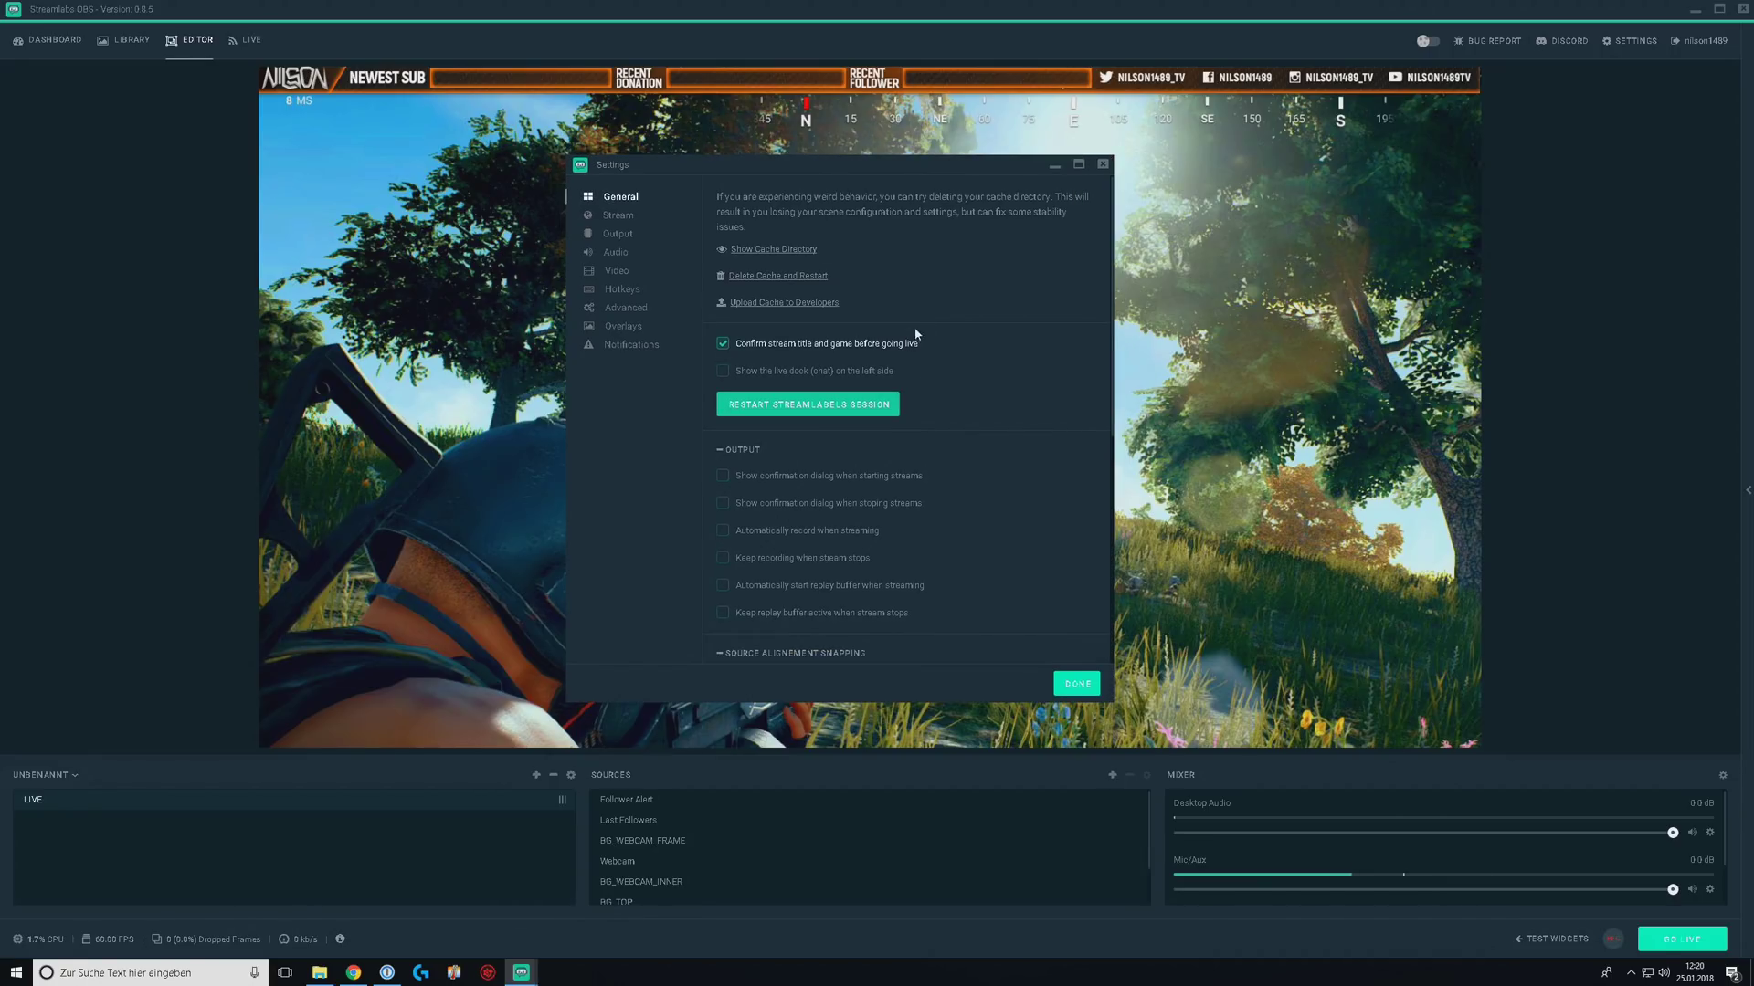
pyautogui.moveTo(1114, 704); pyautogui.dragTo(1503, 703)
pyautogui.moveTo(1001, 171); pyautogui.dragTo(857, 192)
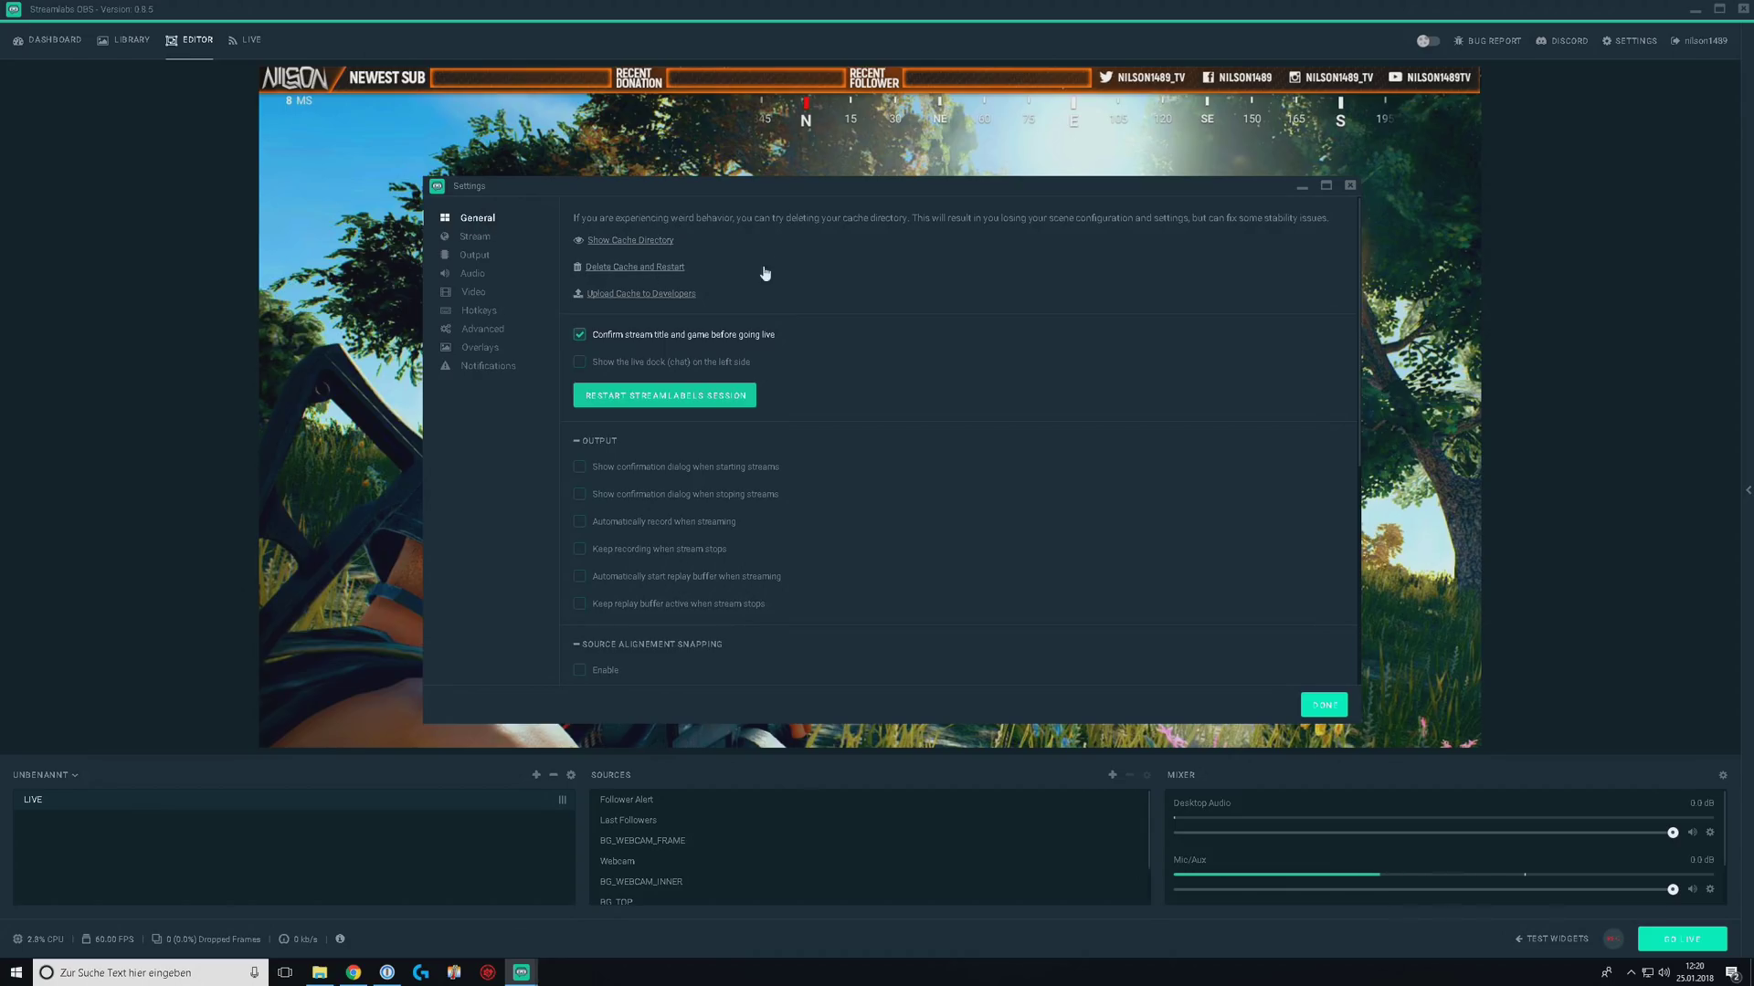
# Step: Examine the Stream, Output and Audio settings
pyautogui.click(475, 239)
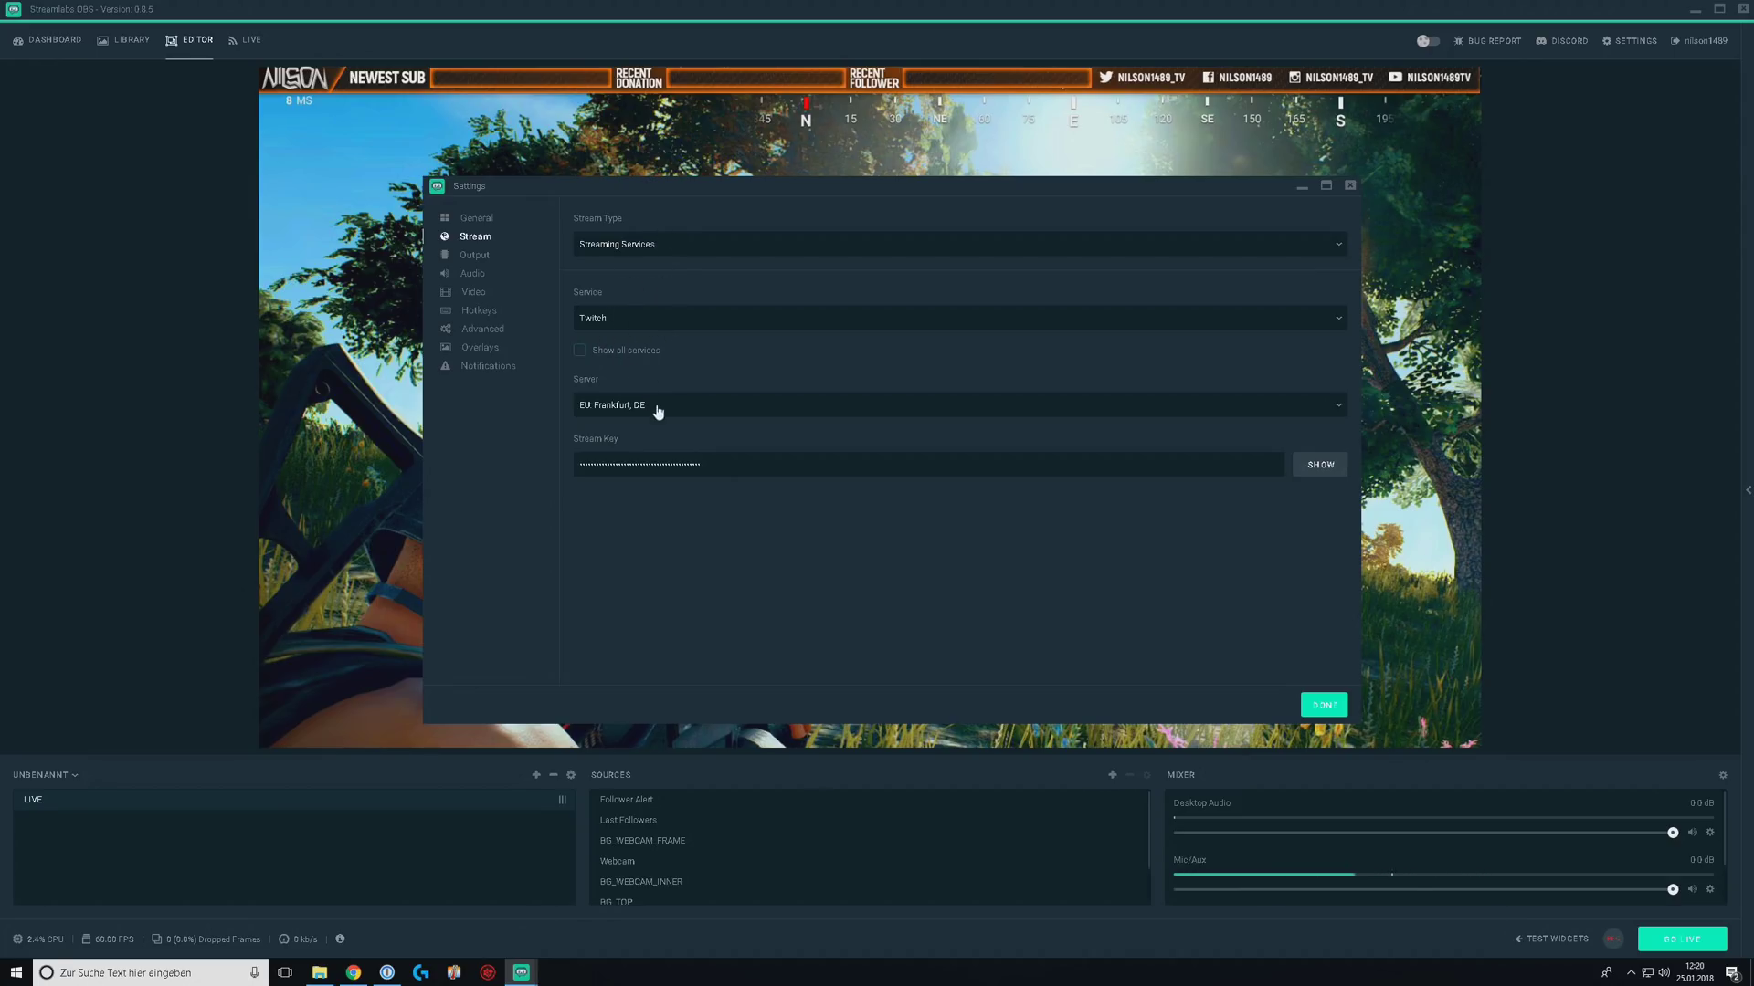
pyautogui.click(470, 258)
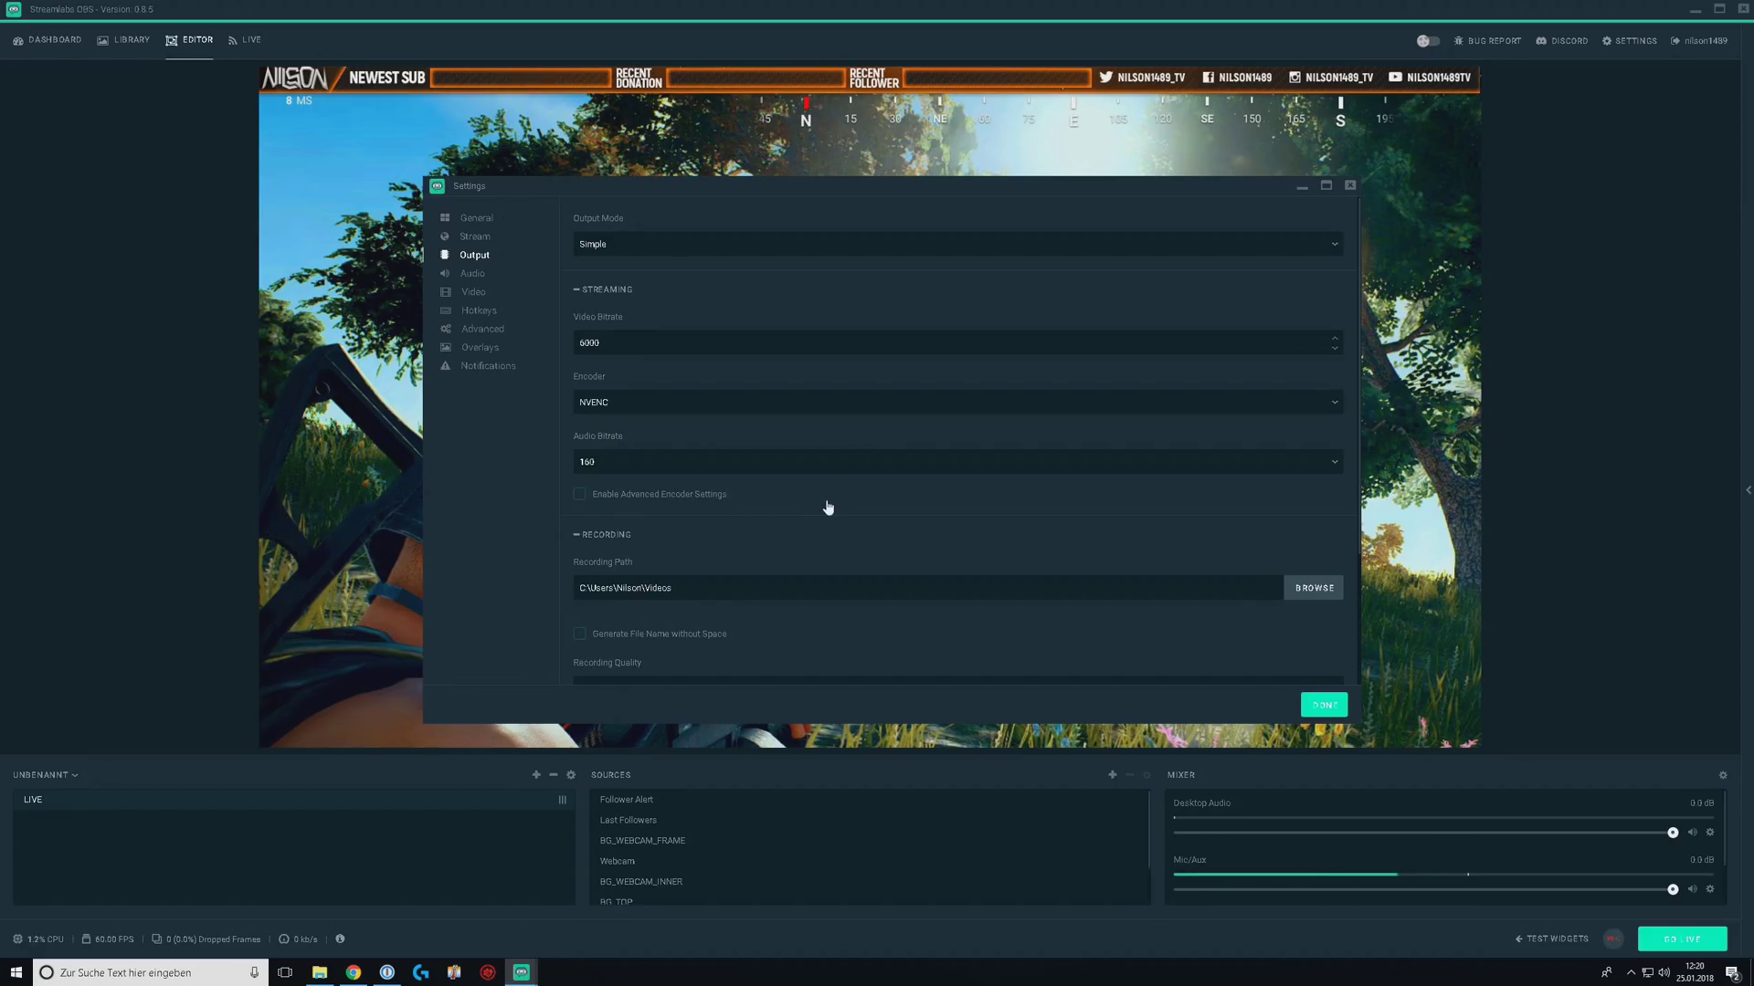
pyautogui.click(485, 279)
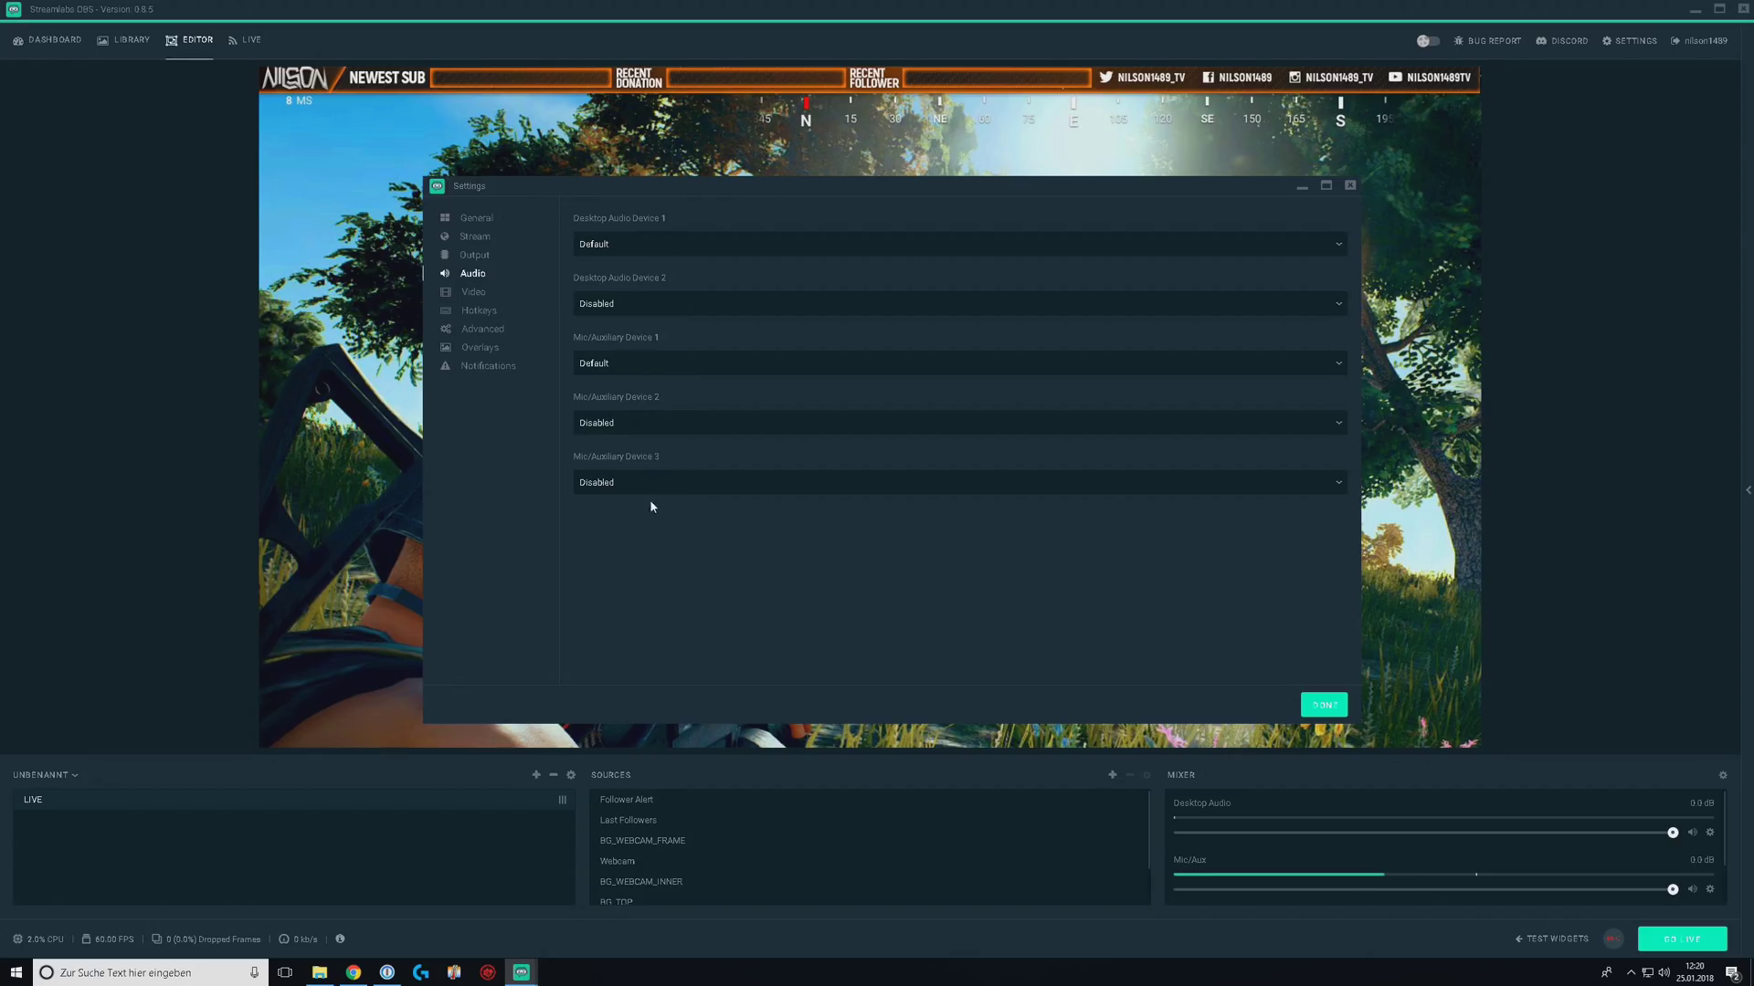
# Step: Set the video downscale filter to Lanczos (Sharpened scaling, 32 samples)
pyautogui.click(445, 297)
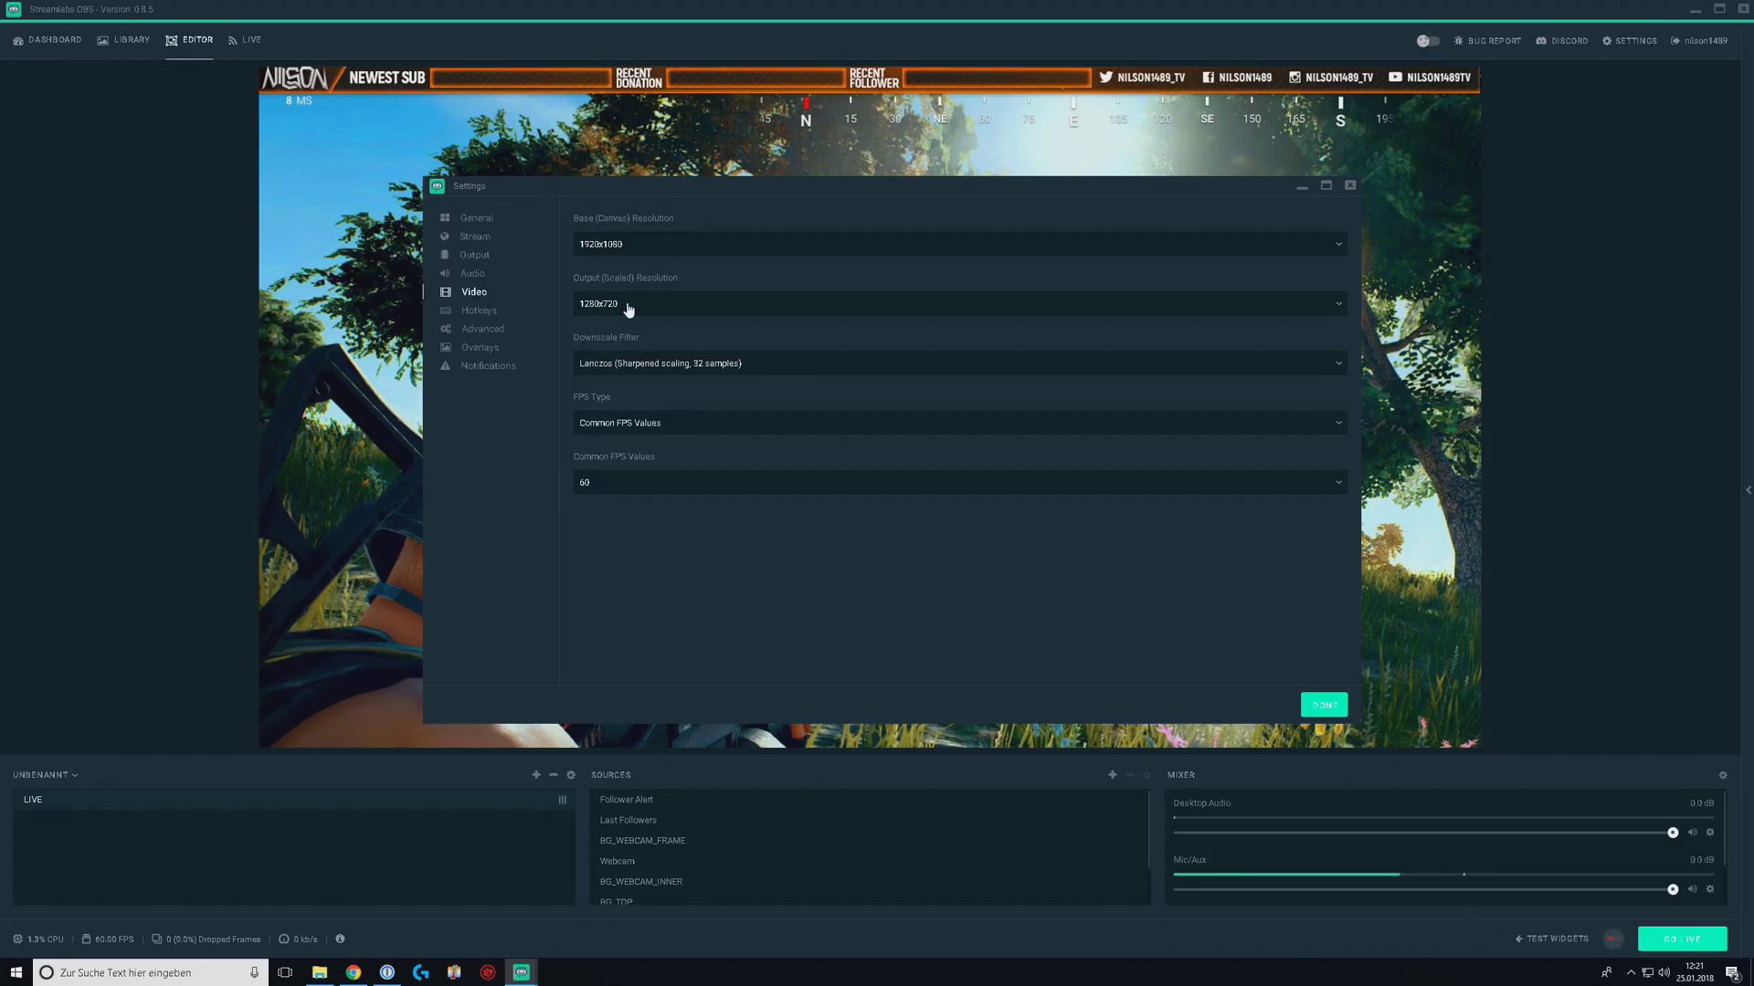
pyautogui.click(650, 368)
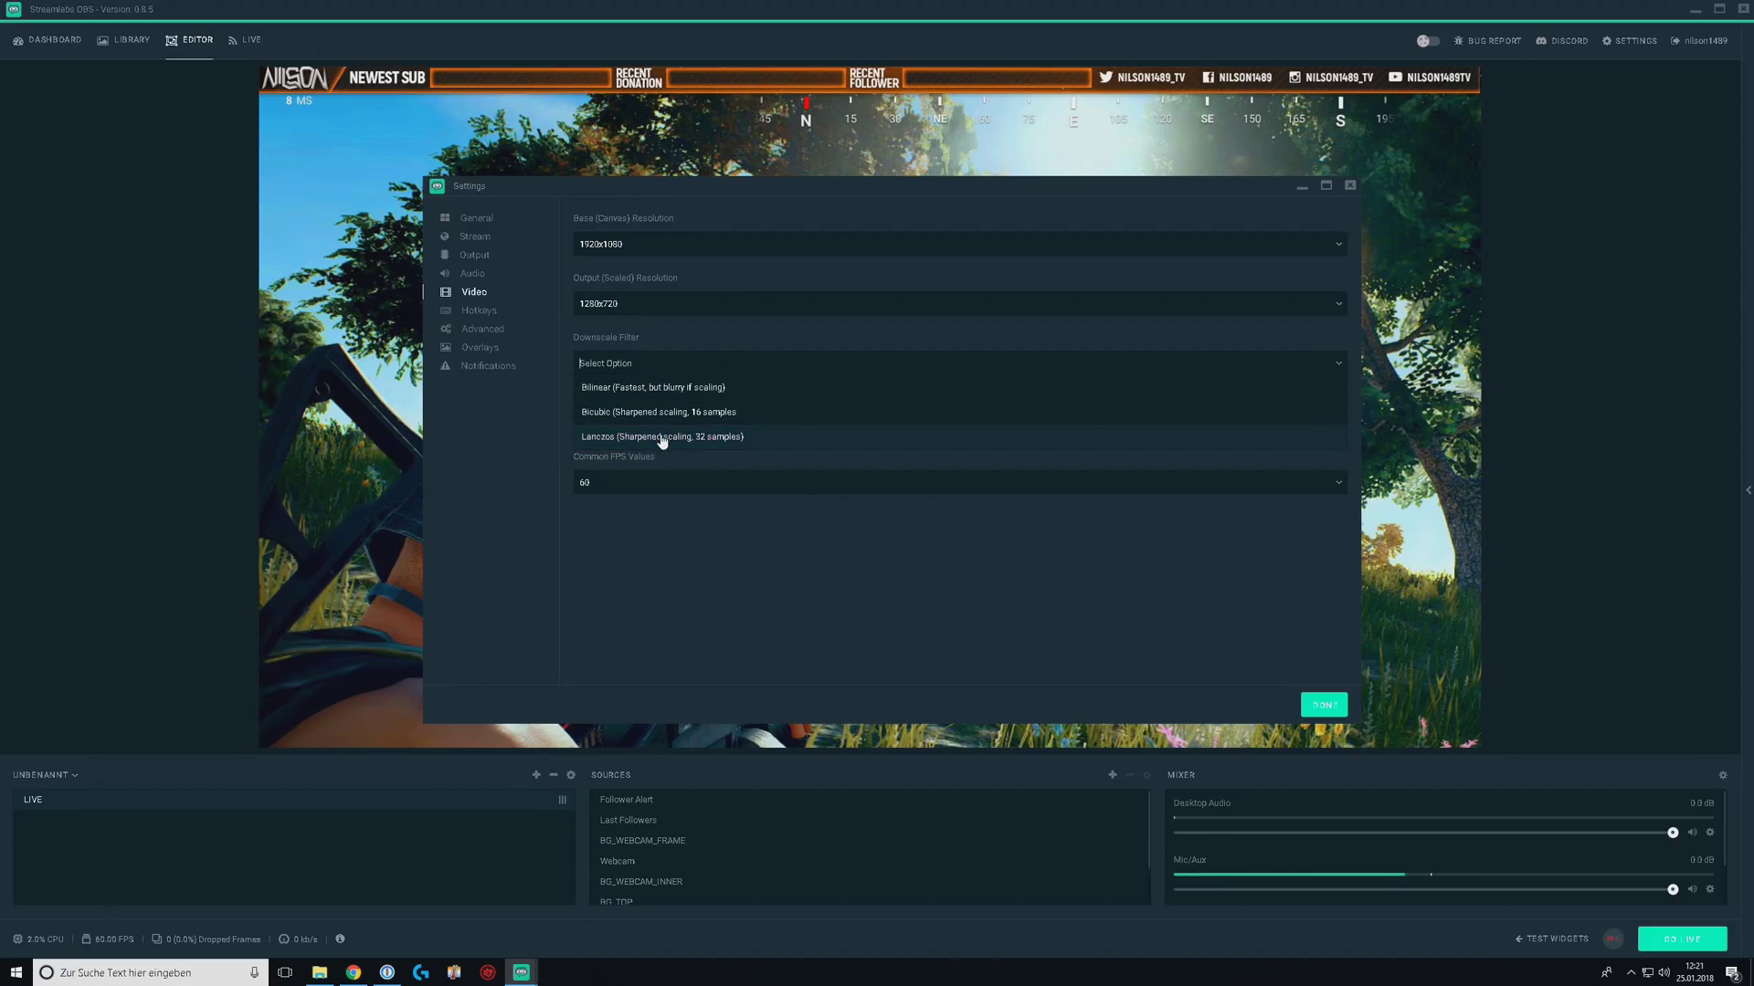
pyautogui.click(663, 438)
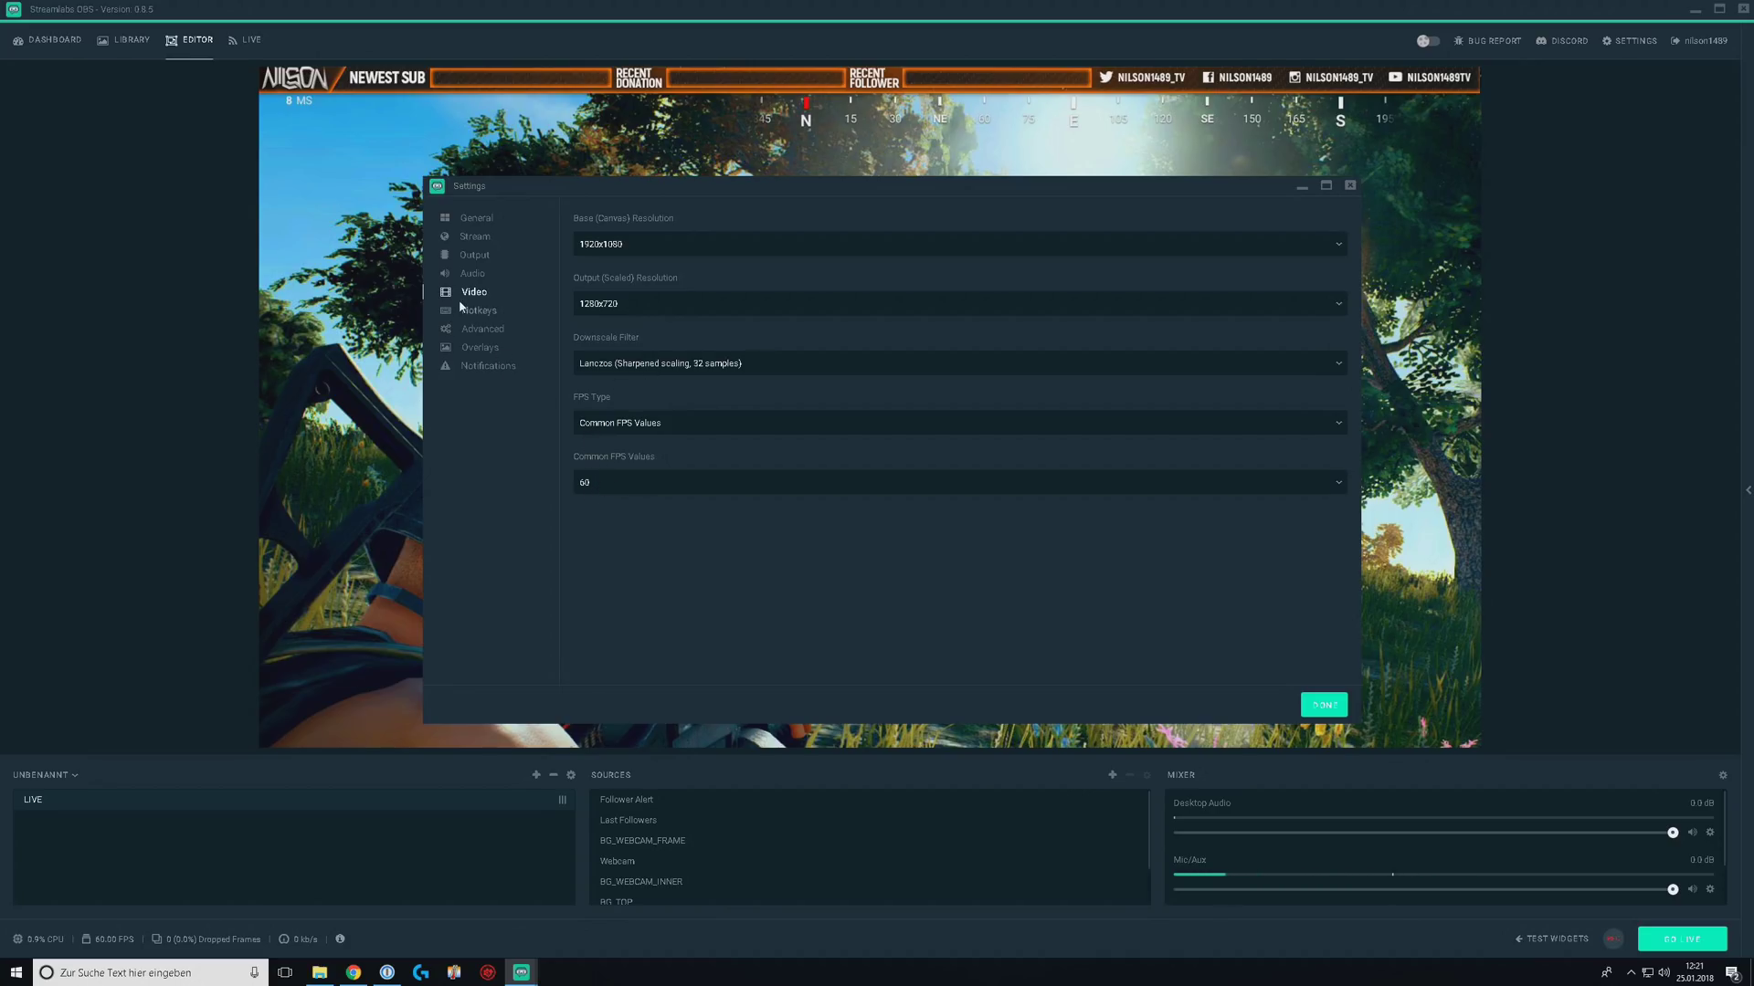
# Step: Examine the Hotkeys settings and all of the Advanced settings, and close the Settings window
pyautogui.click(475, 315)
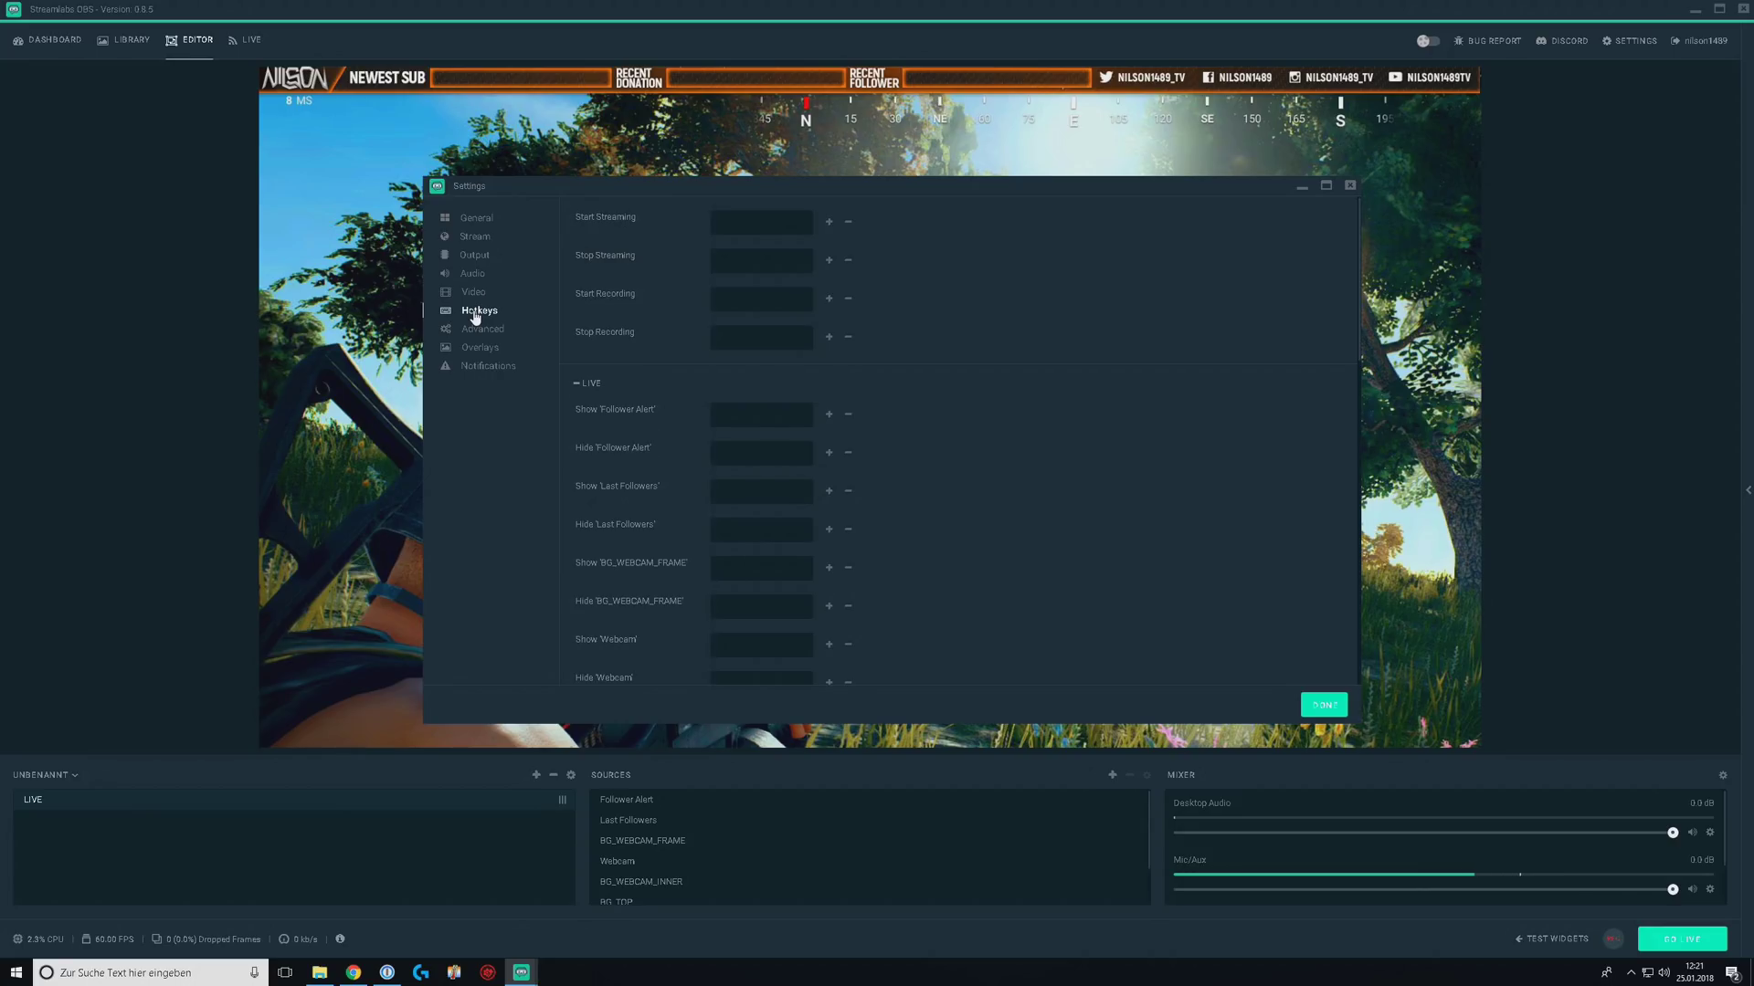
pyautogui.click(480, 328)
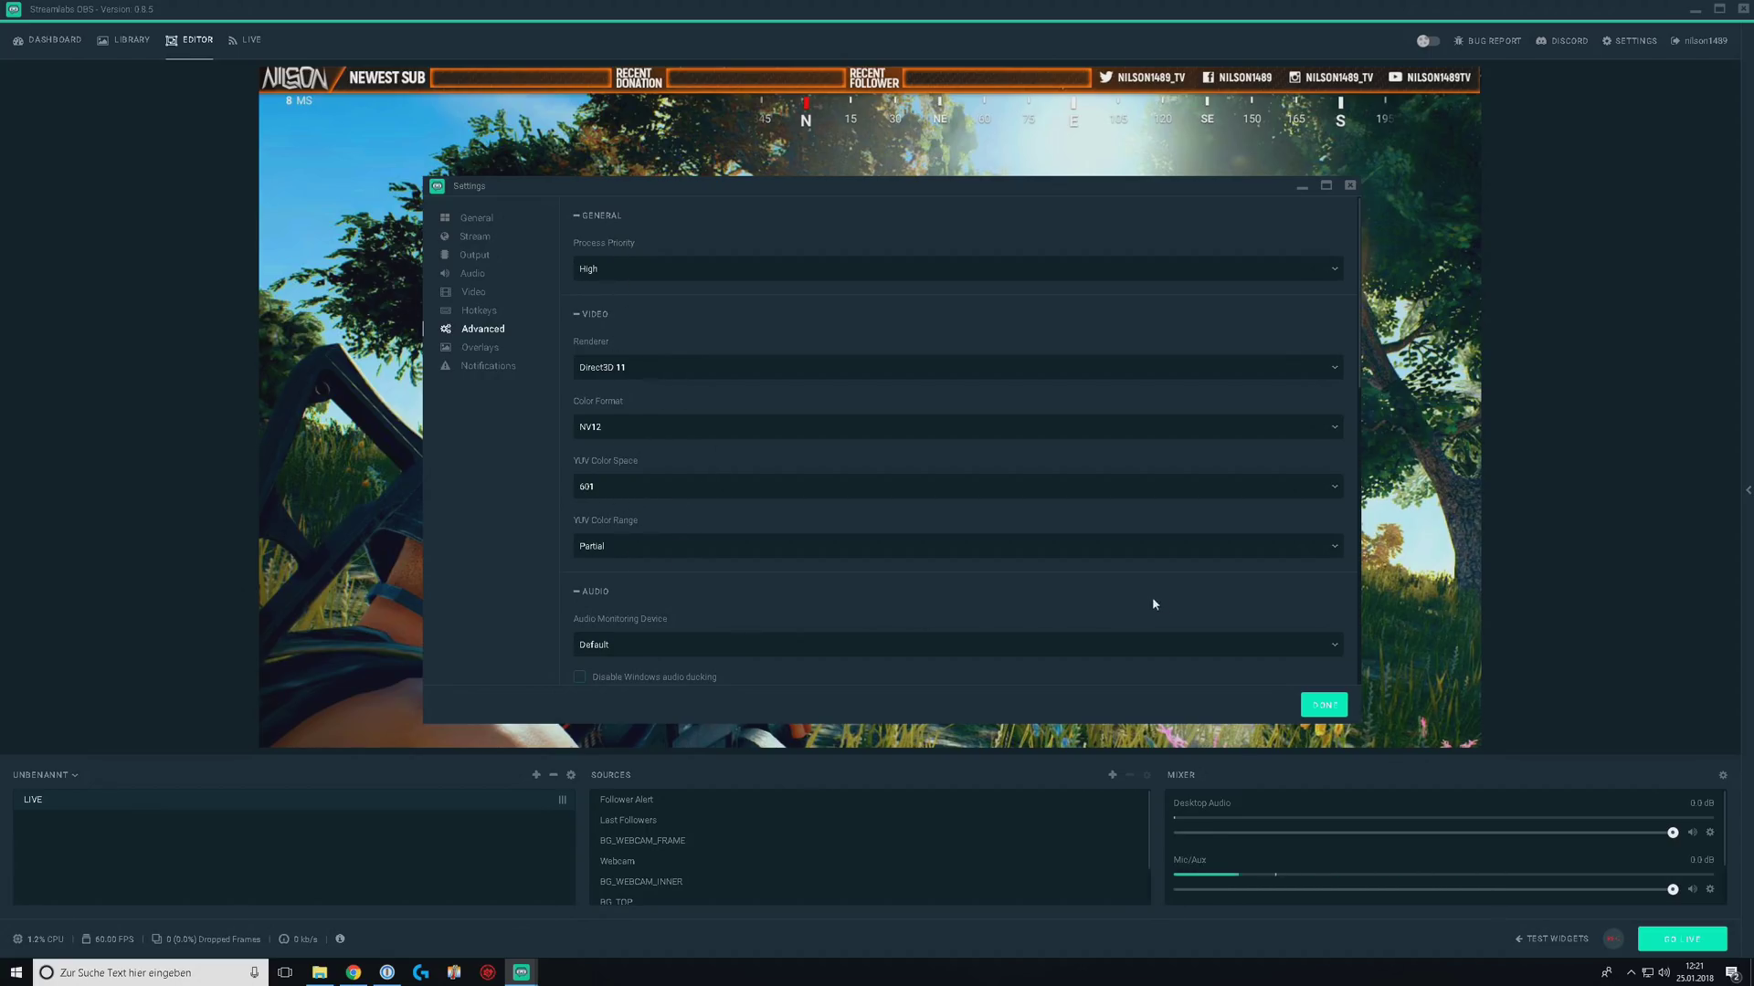
pyautogui.scroll(-3, 1028, 621)
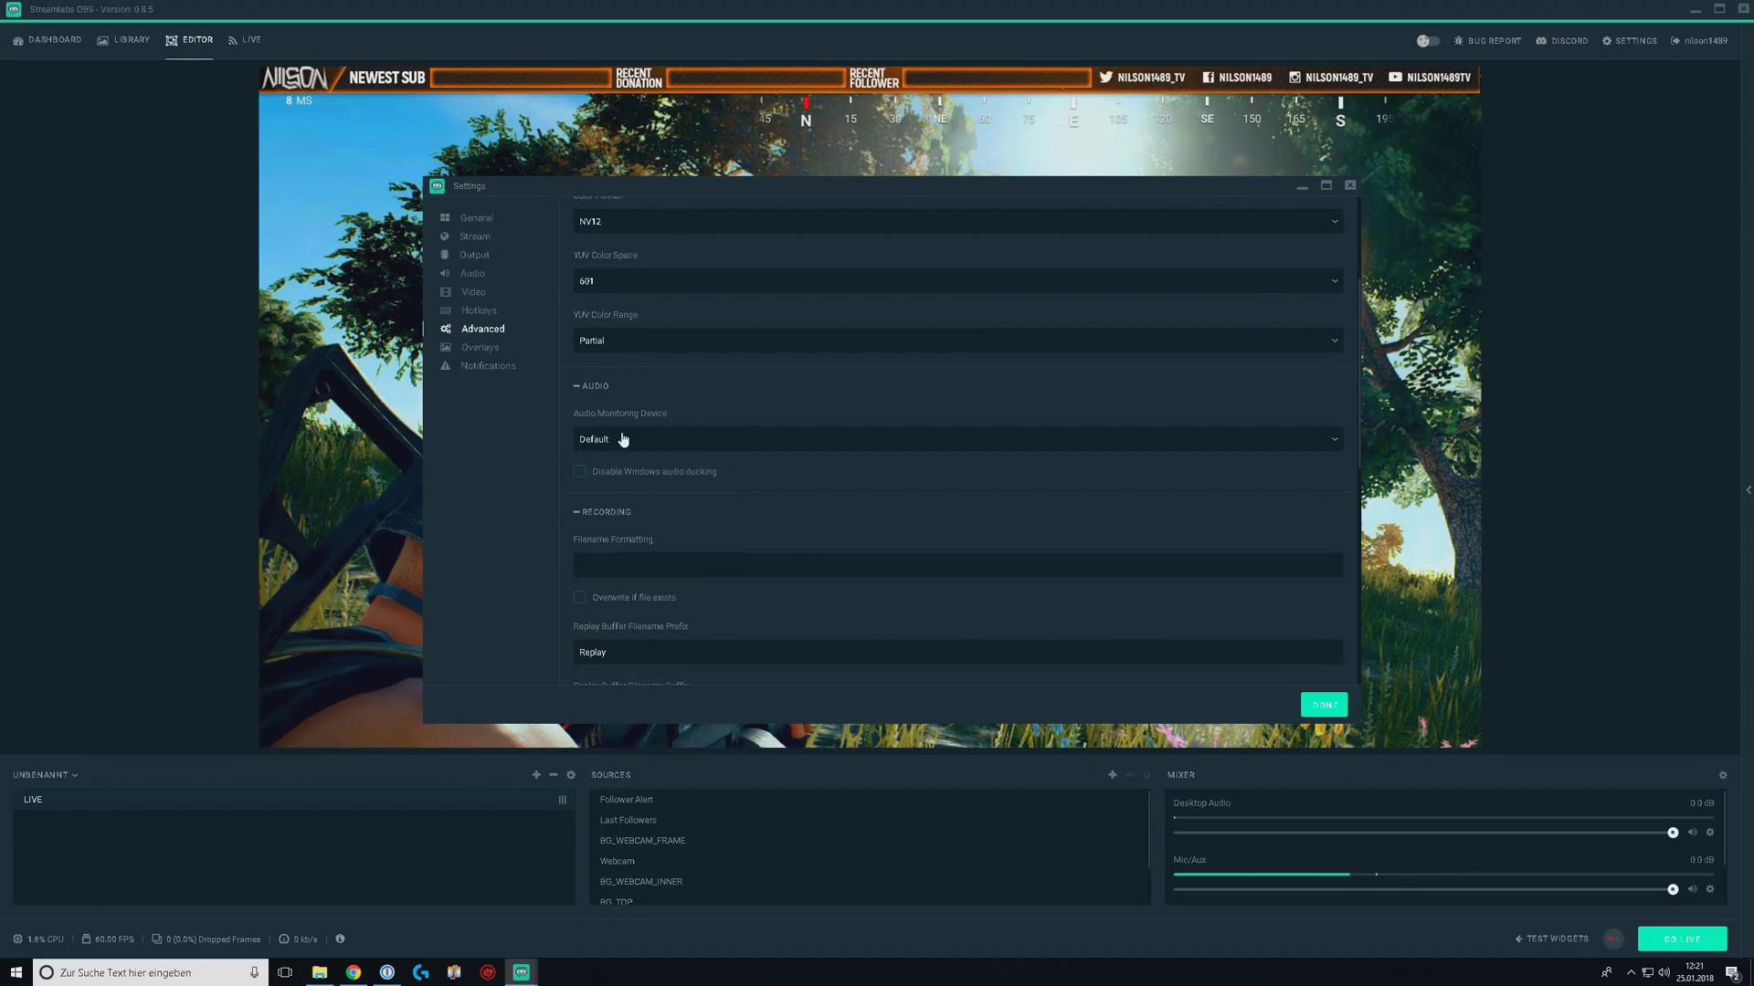
pyautogui.scroll(-3, 775, 466)
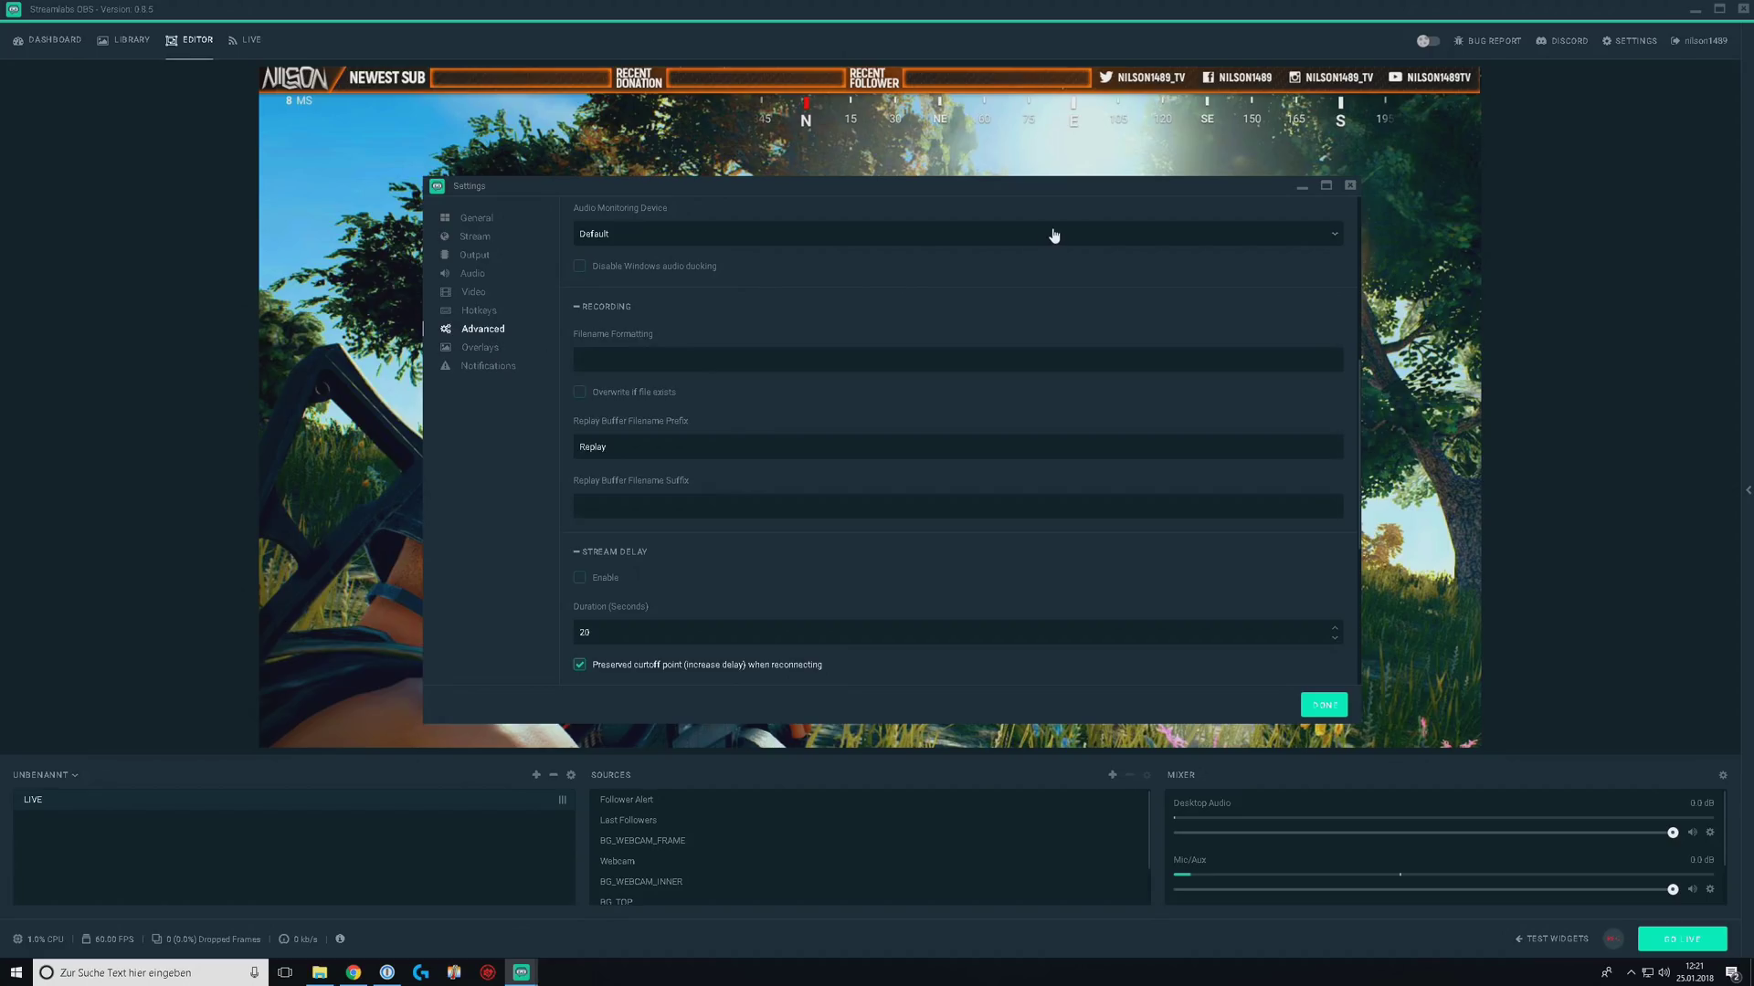
pyautogui.click(1350, 186)
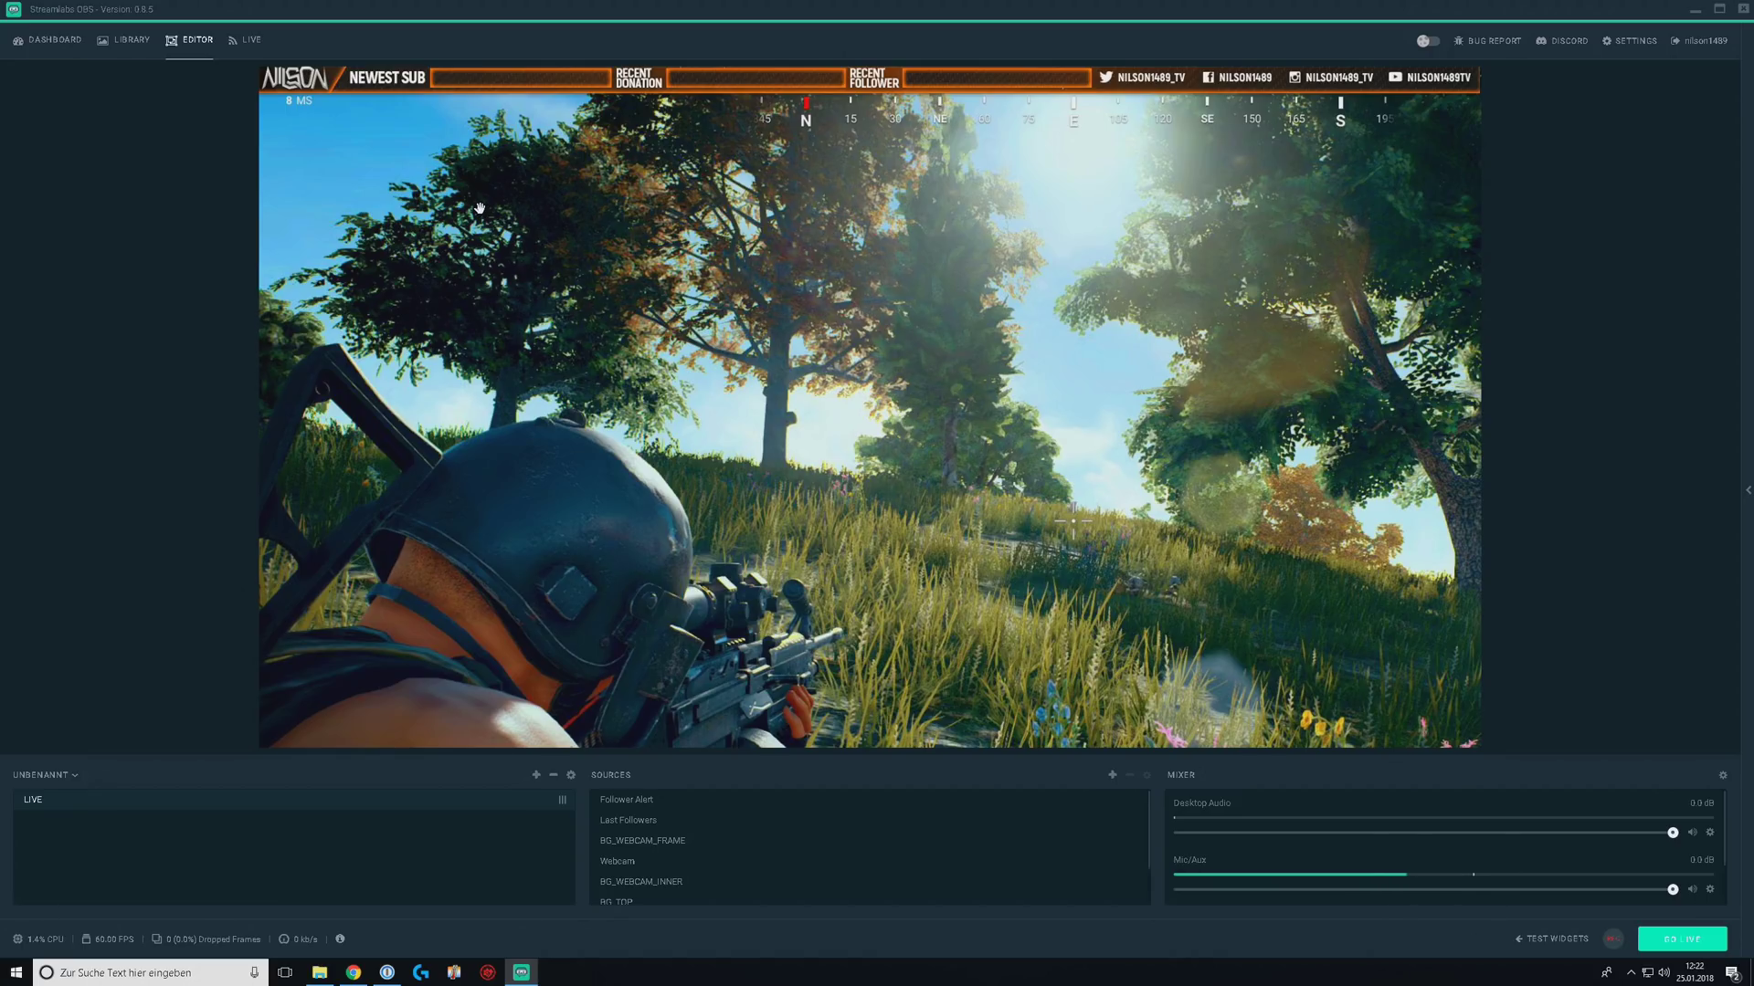
# Step: Examine the recent events in the Live view and the overlays offered in the Library
pyautogui.click(243, 40)
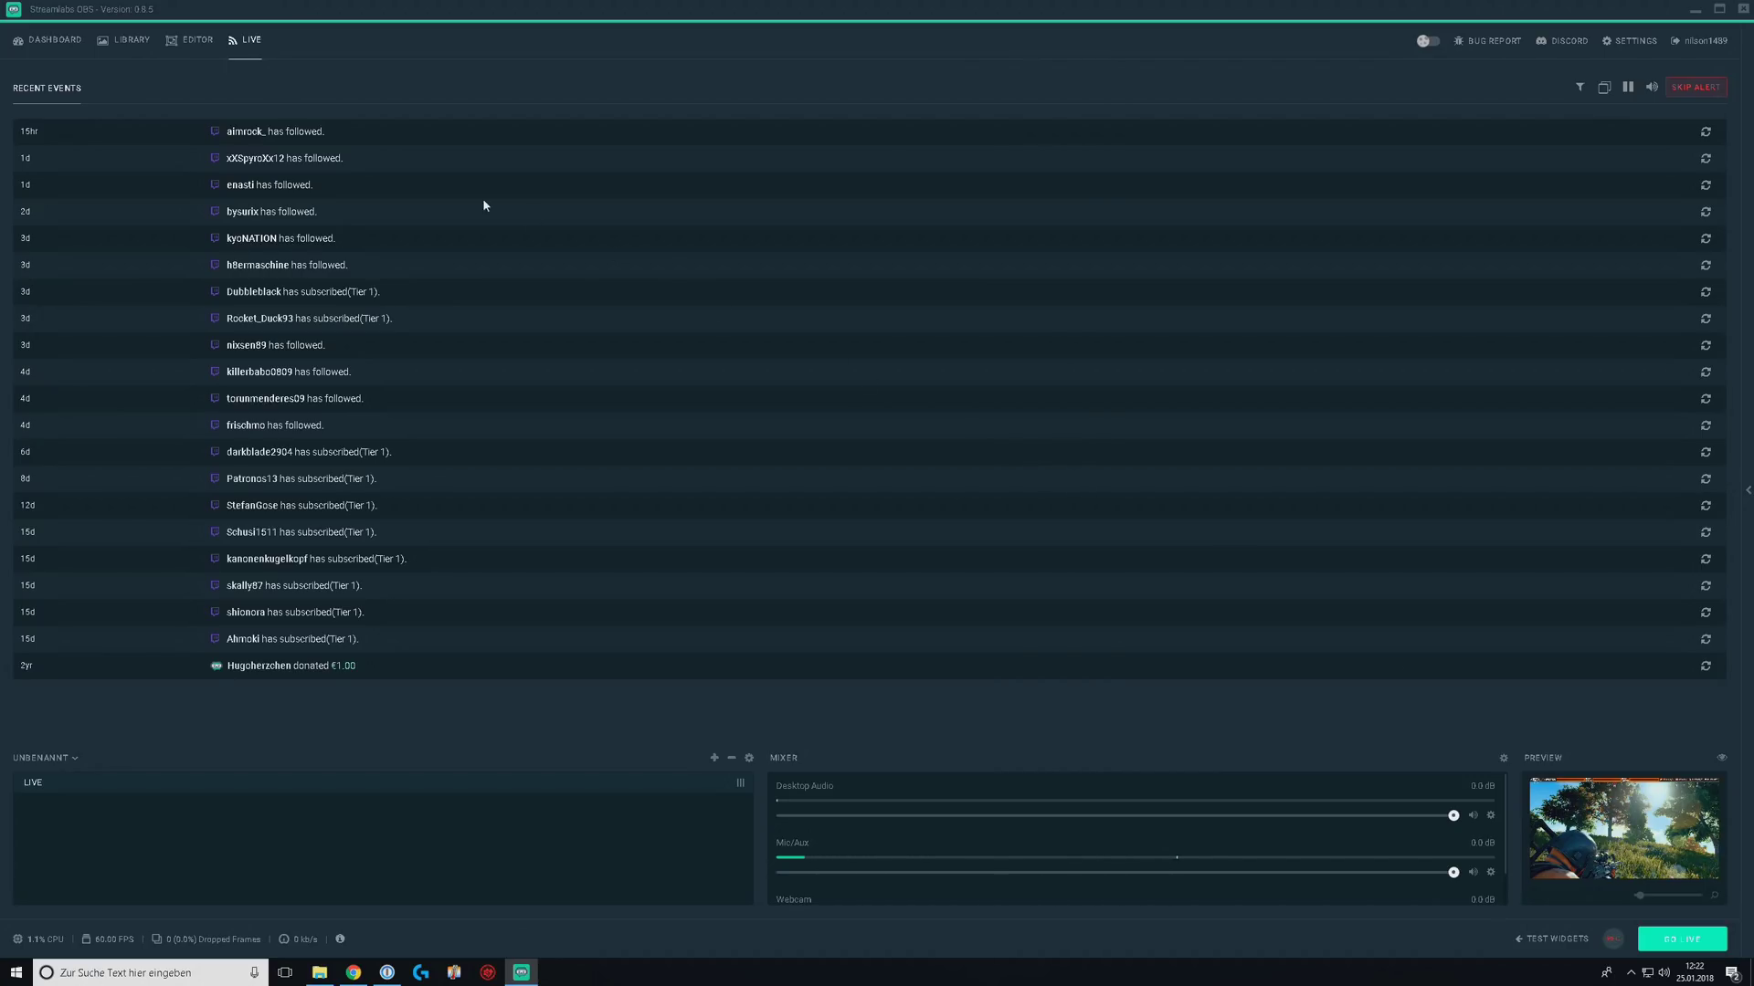
pyautogui.click(131, 41)
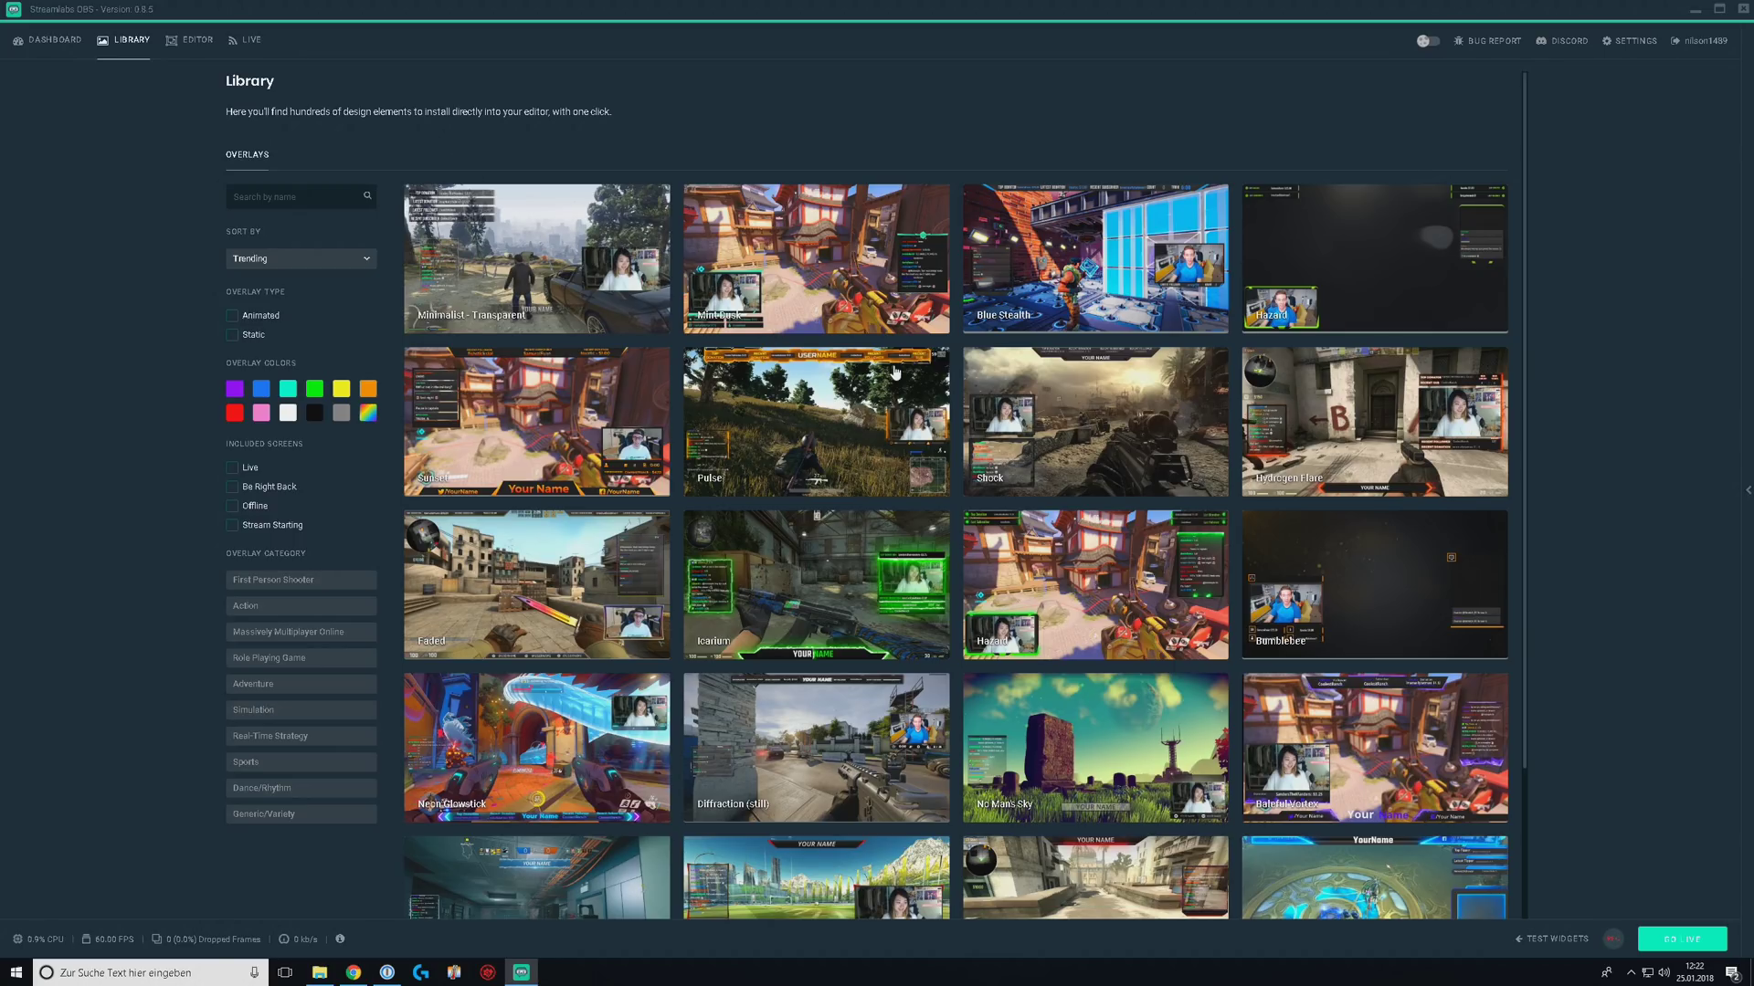
pyautogui.scroll(-2, 895, 375)
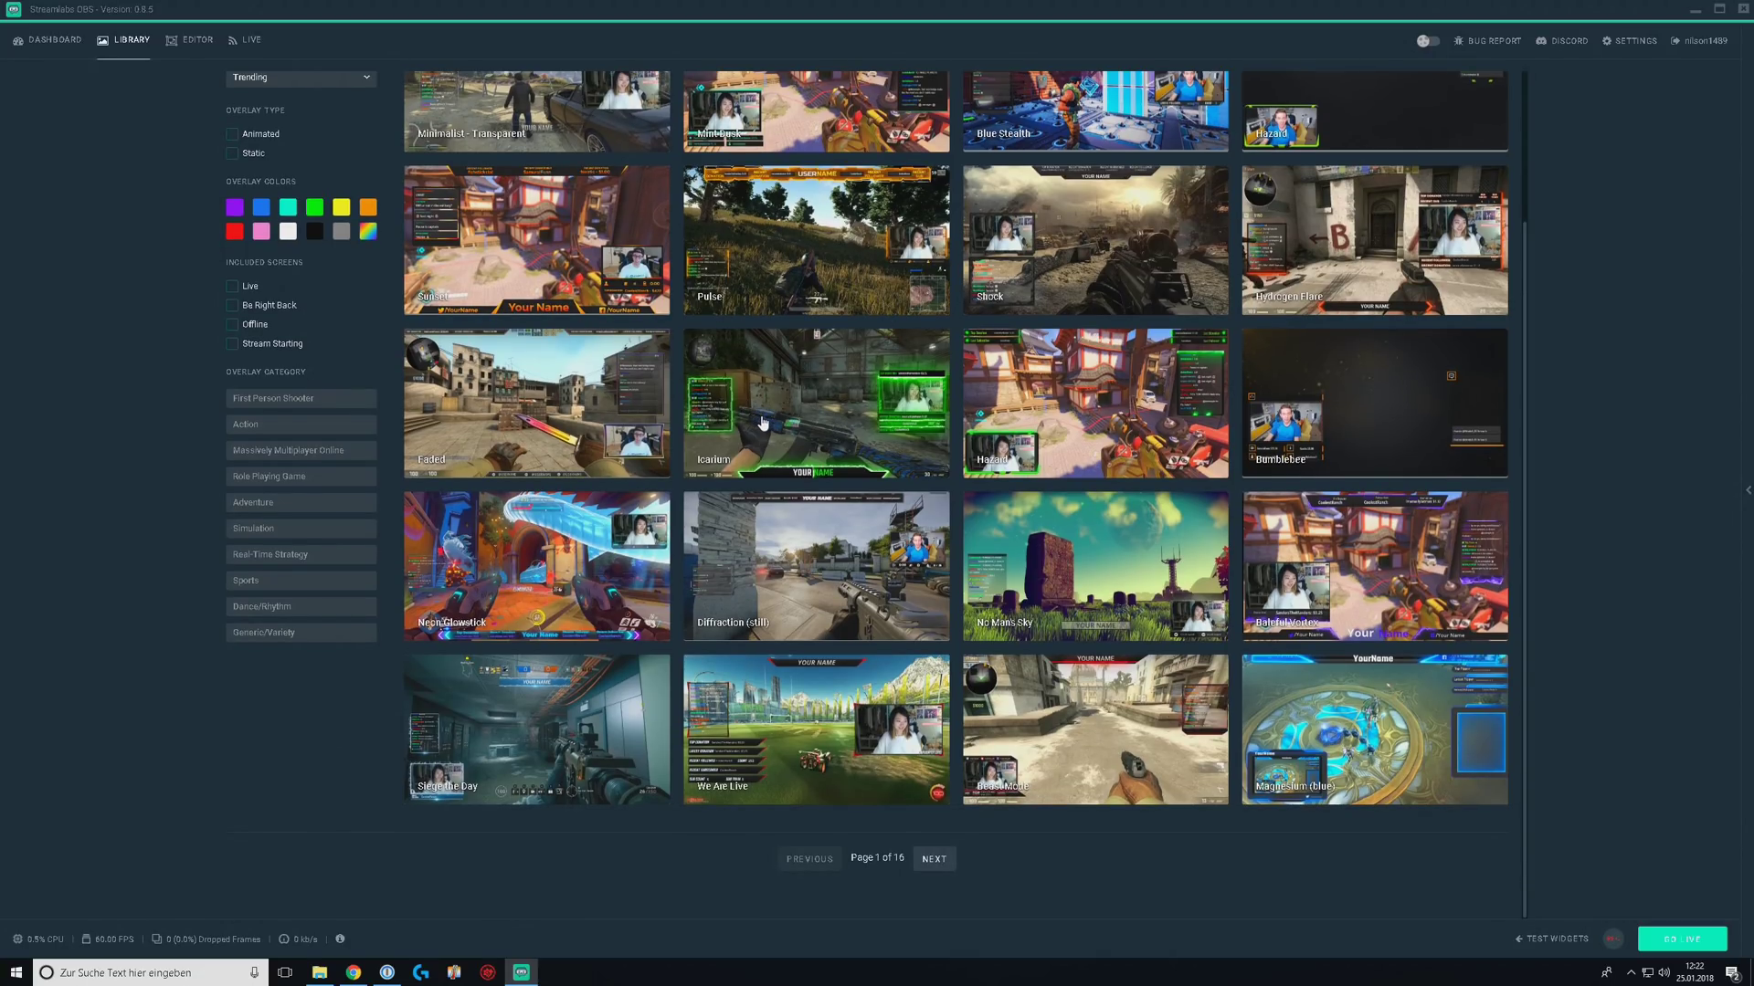
pyautogui.scroll(2, 763, 424)
# Step: View the Dashboard's past broadcast statistics for January 24th, January 23rd and January 25th, 2018
pyautogui.click(62, 45)
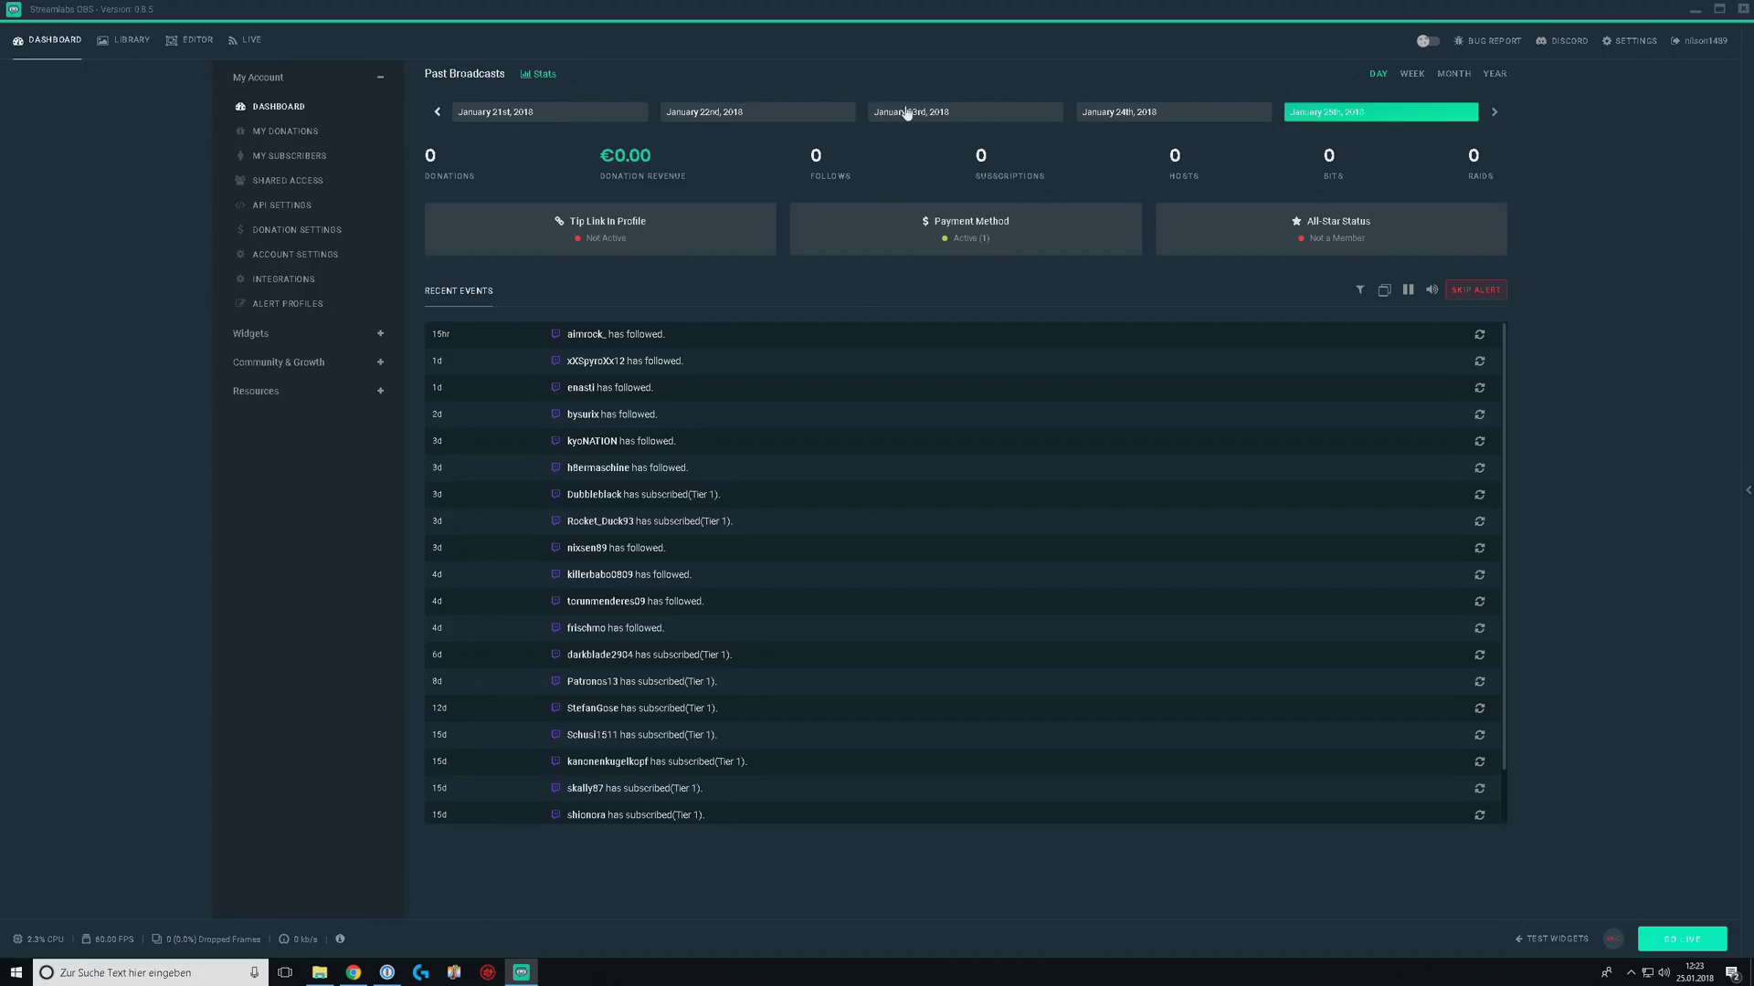
pyautogui.click(1139, 116)
pyautogui.click(975, 116)
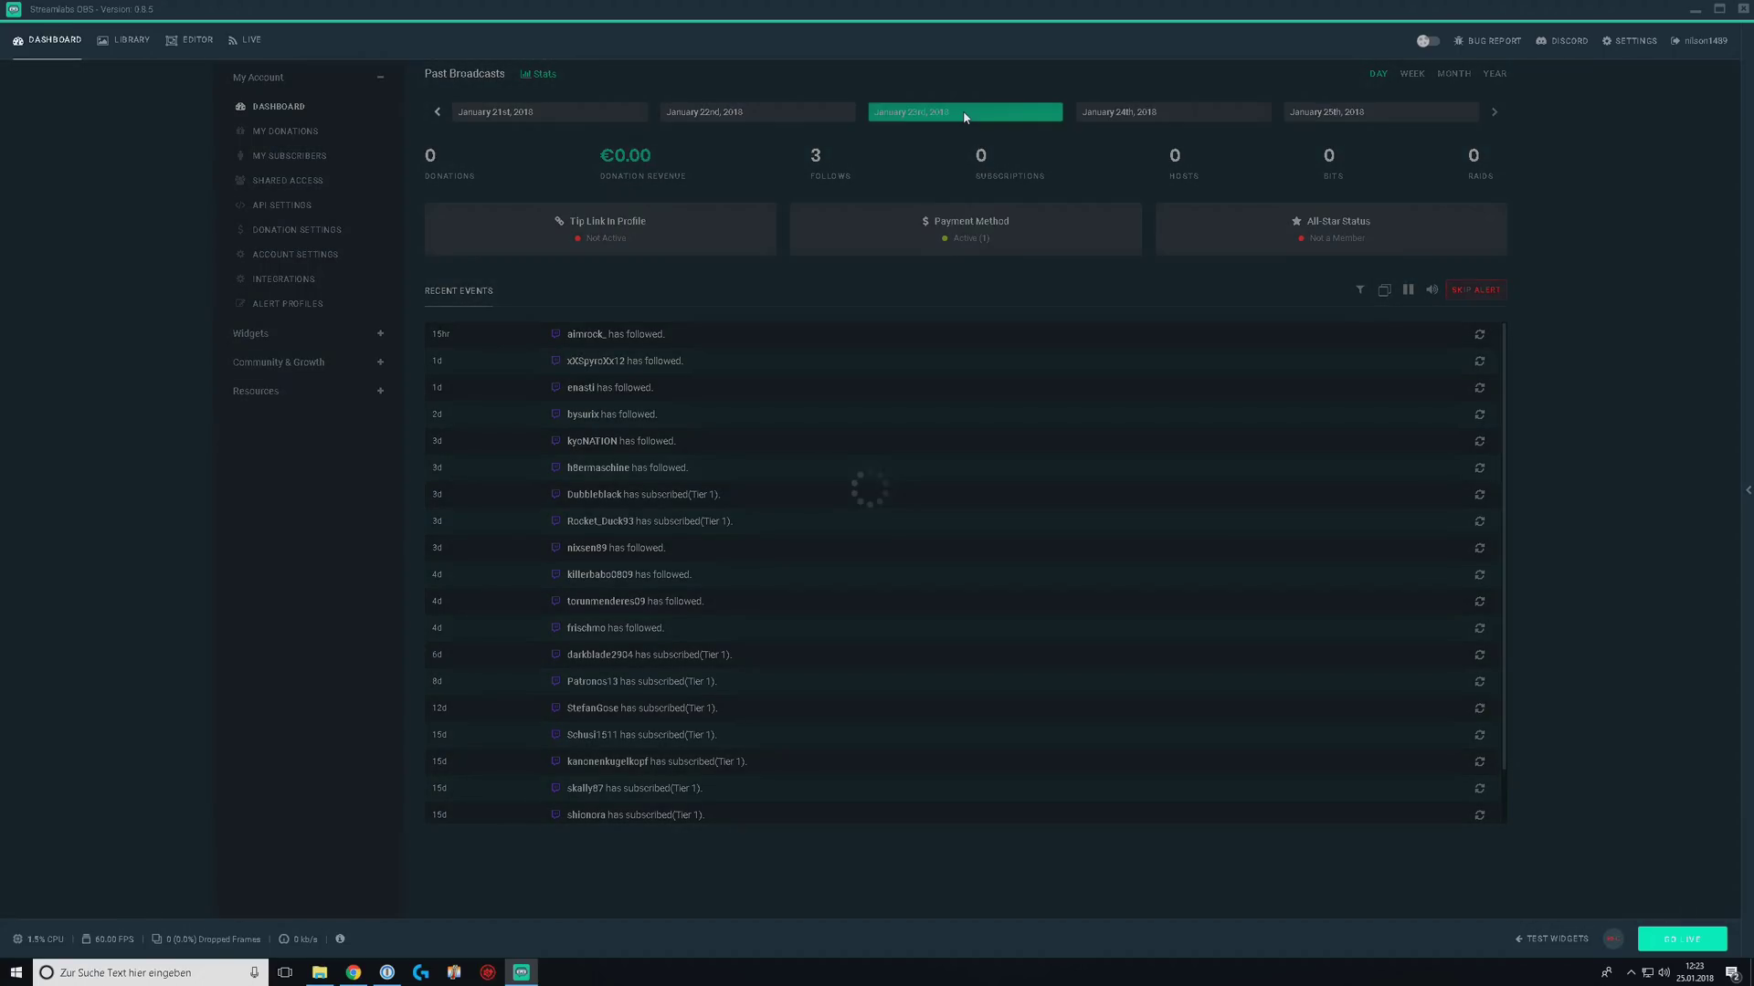
pyautogui.click(1305, 114)
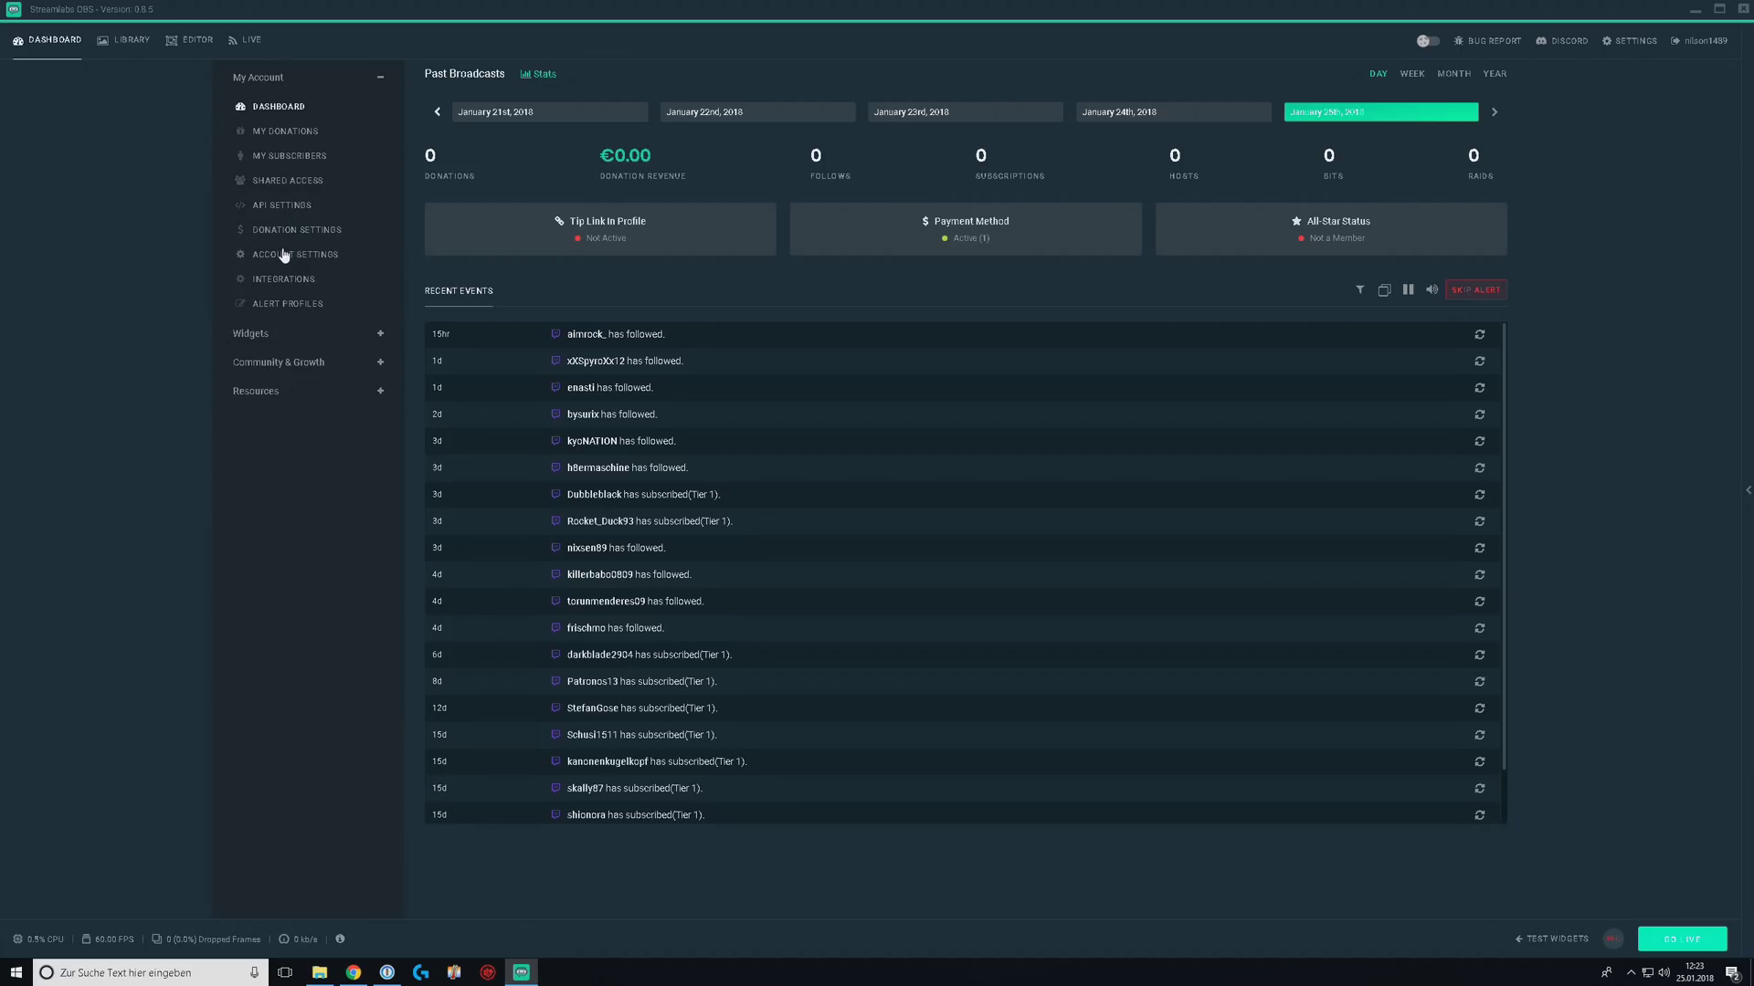
# Step: Expand the Dashboard's Widgets, Community & Growth and Twitch Extensions sections to view their entries
pyautogui.click(380, 333)
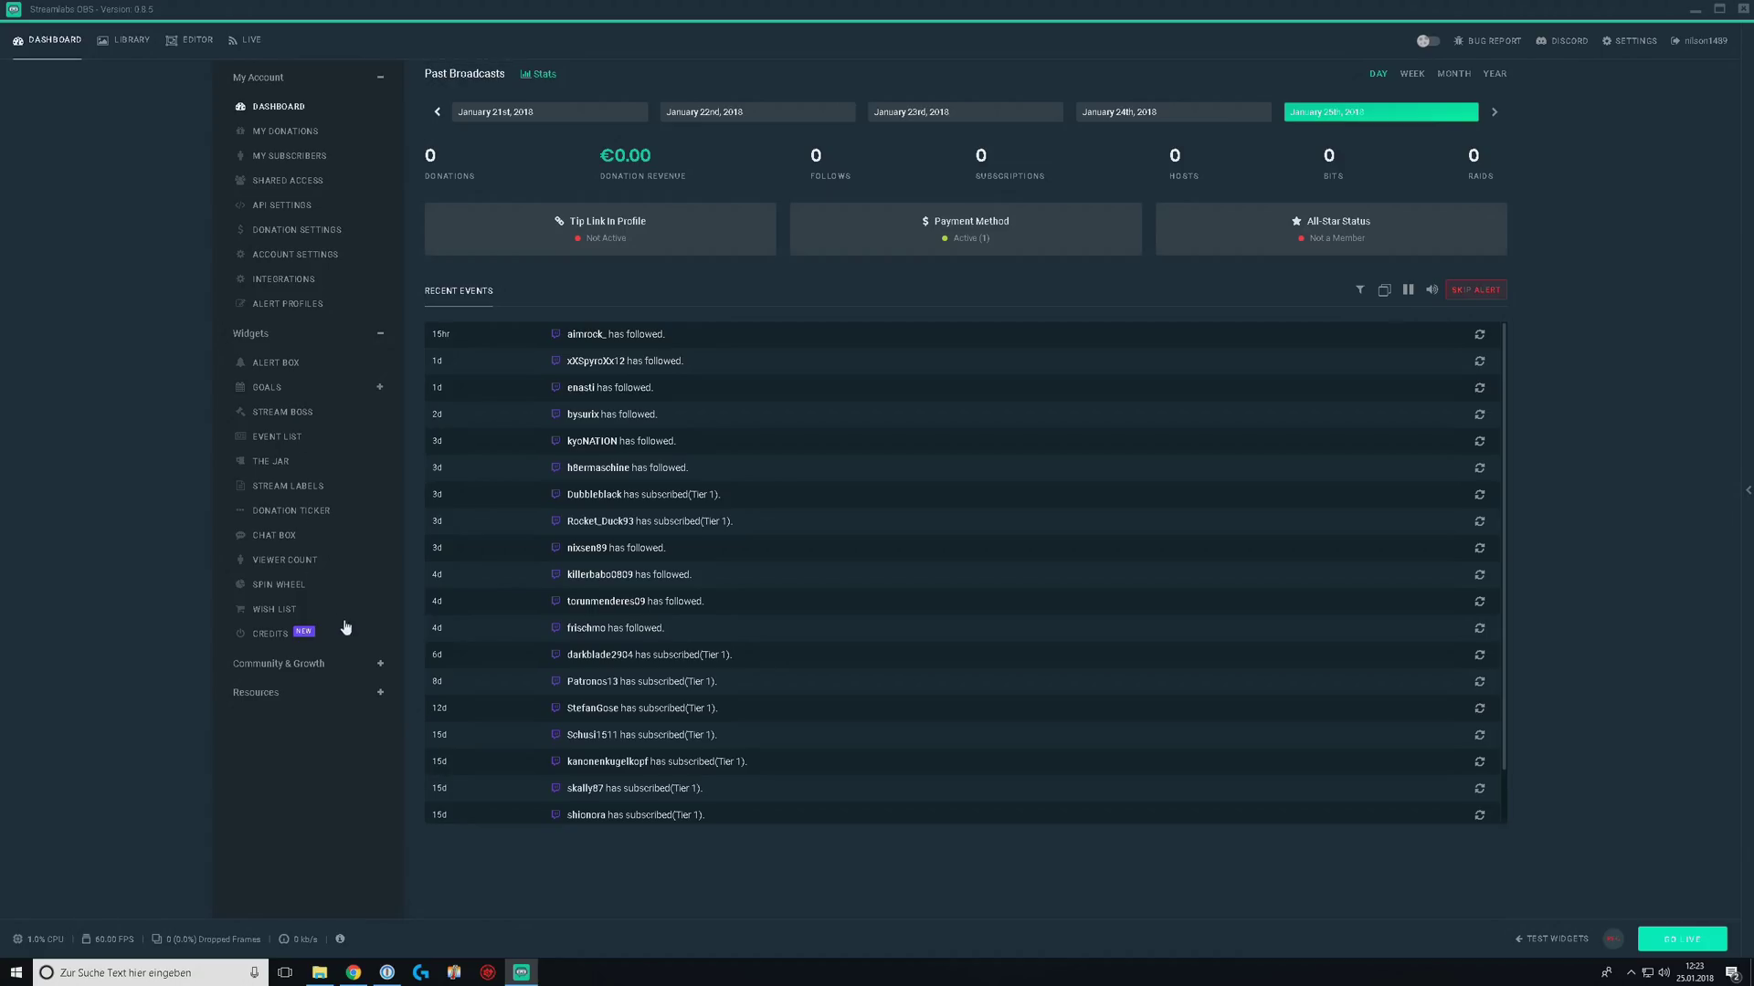
pyautogui.click(380, 665)
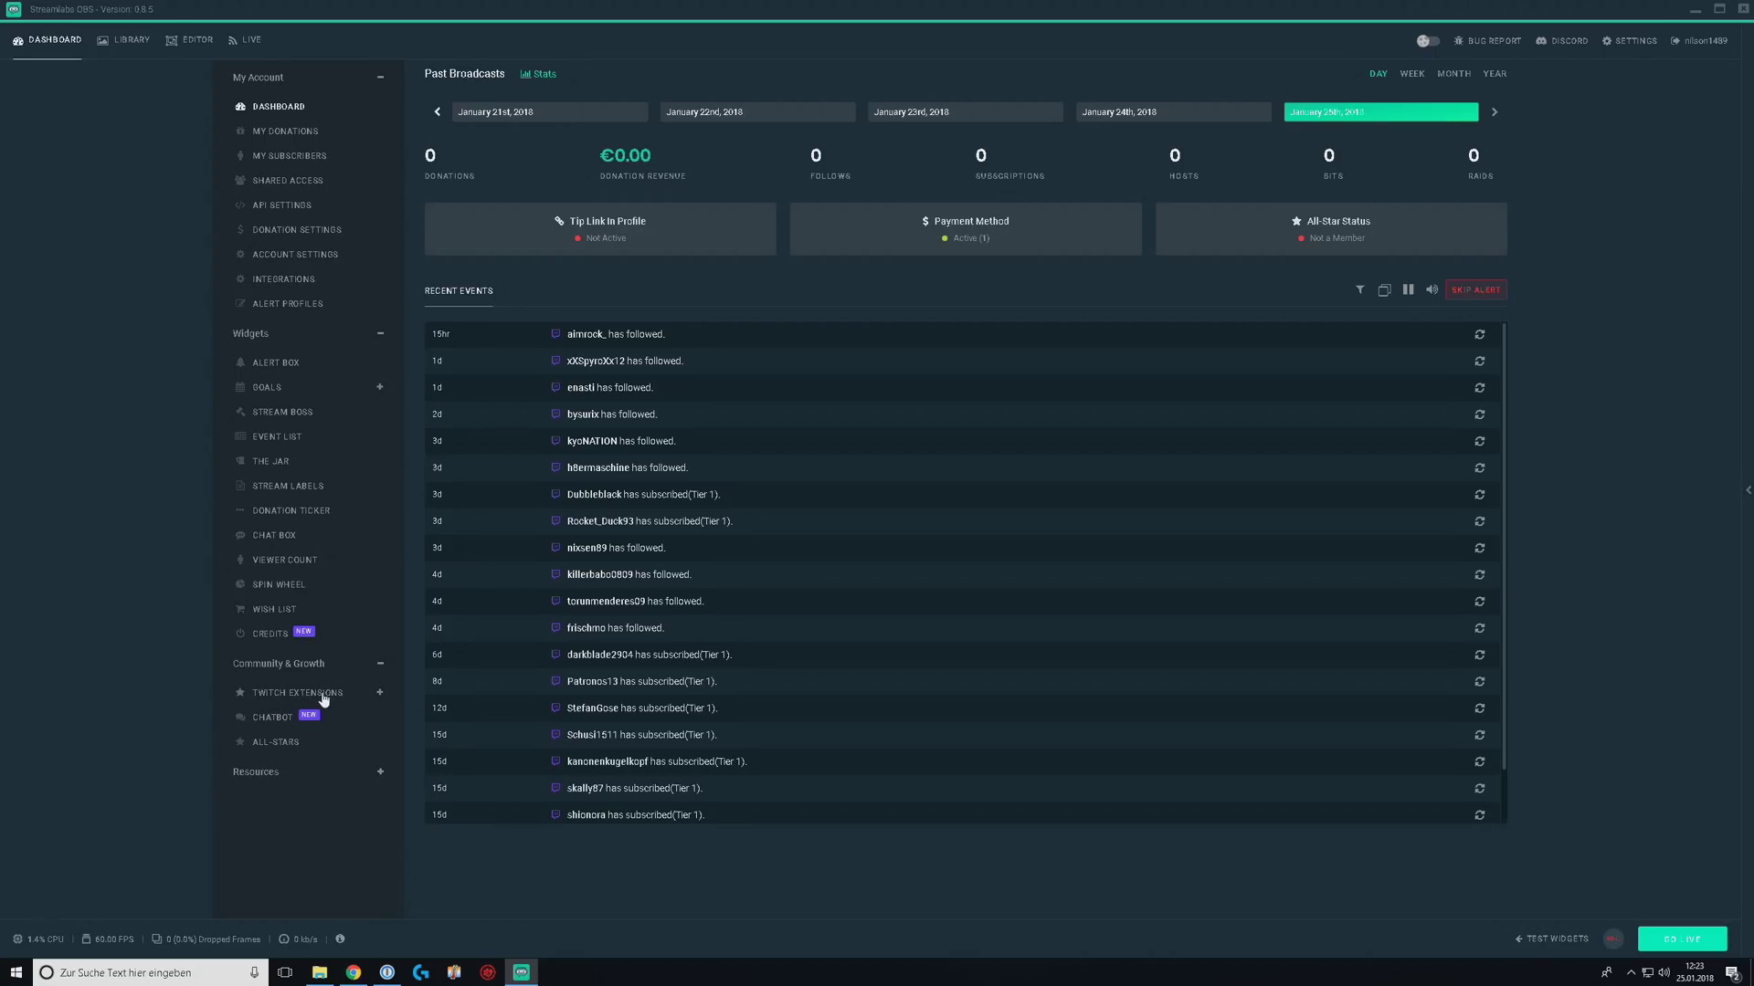
pyautogui.click(378, 693)
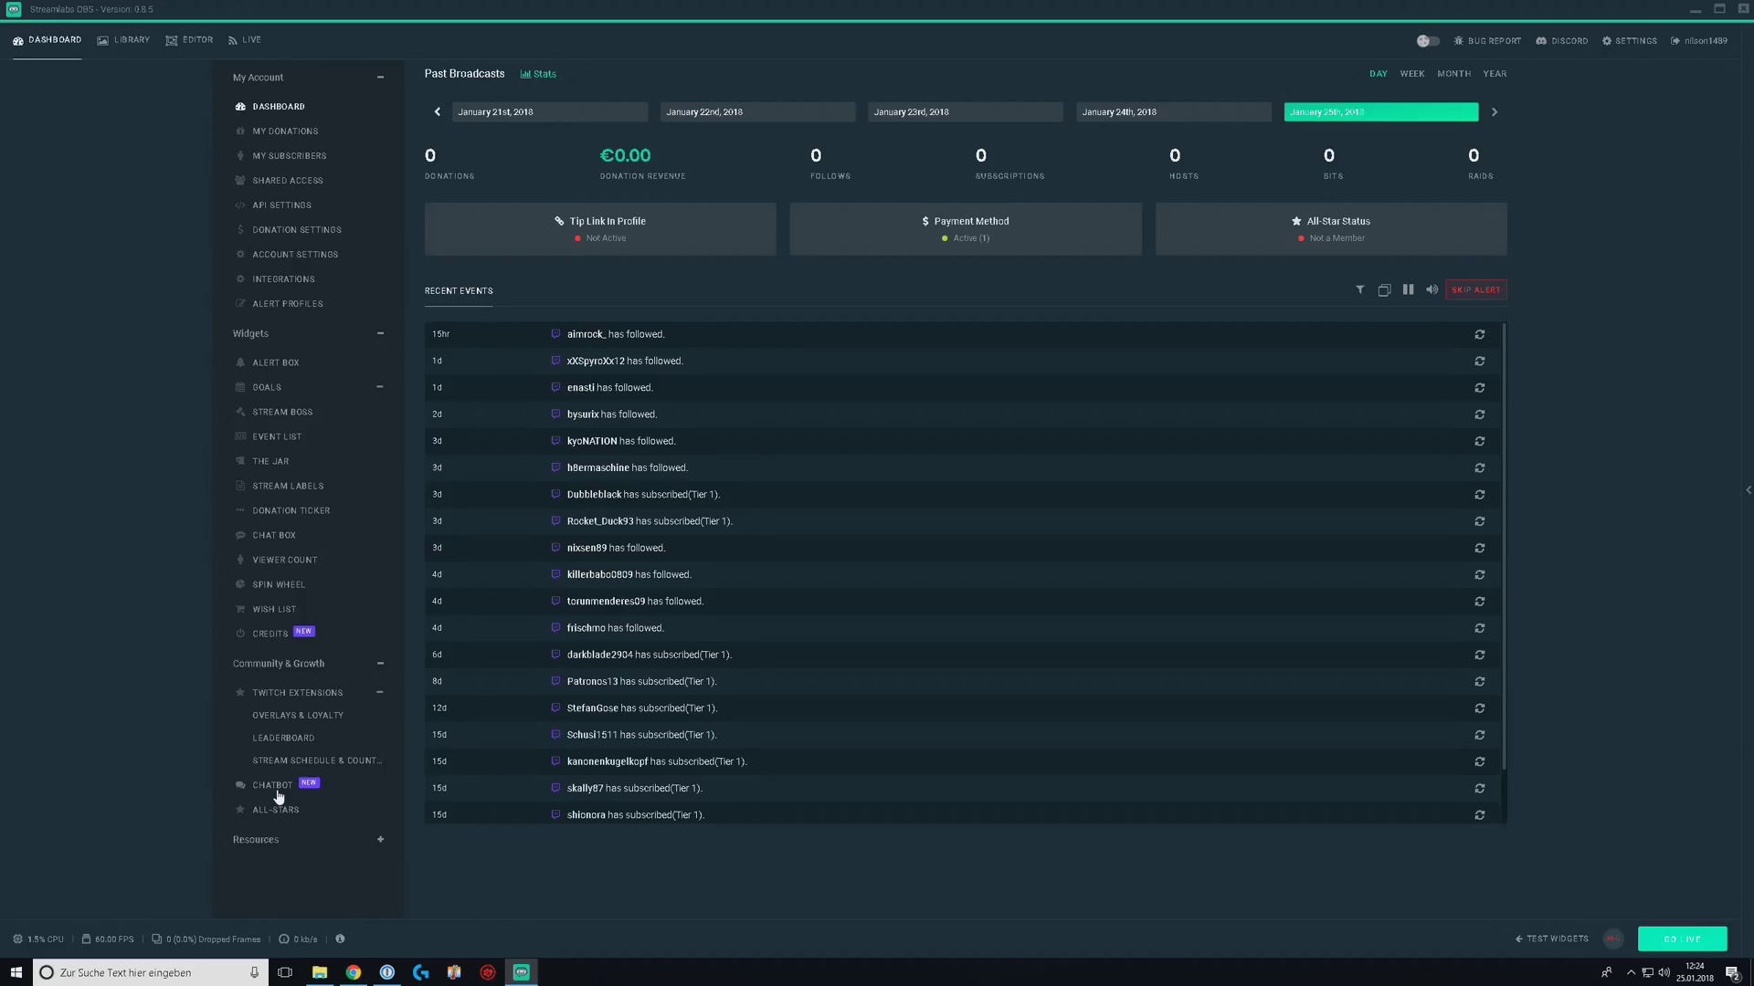
# Step: Expand the Dashboard's Resources section, read its Changelog, and return to the scene Editor
pyautogui.click(380, 842)
pyautogui.scroll(-1, 354, 769)
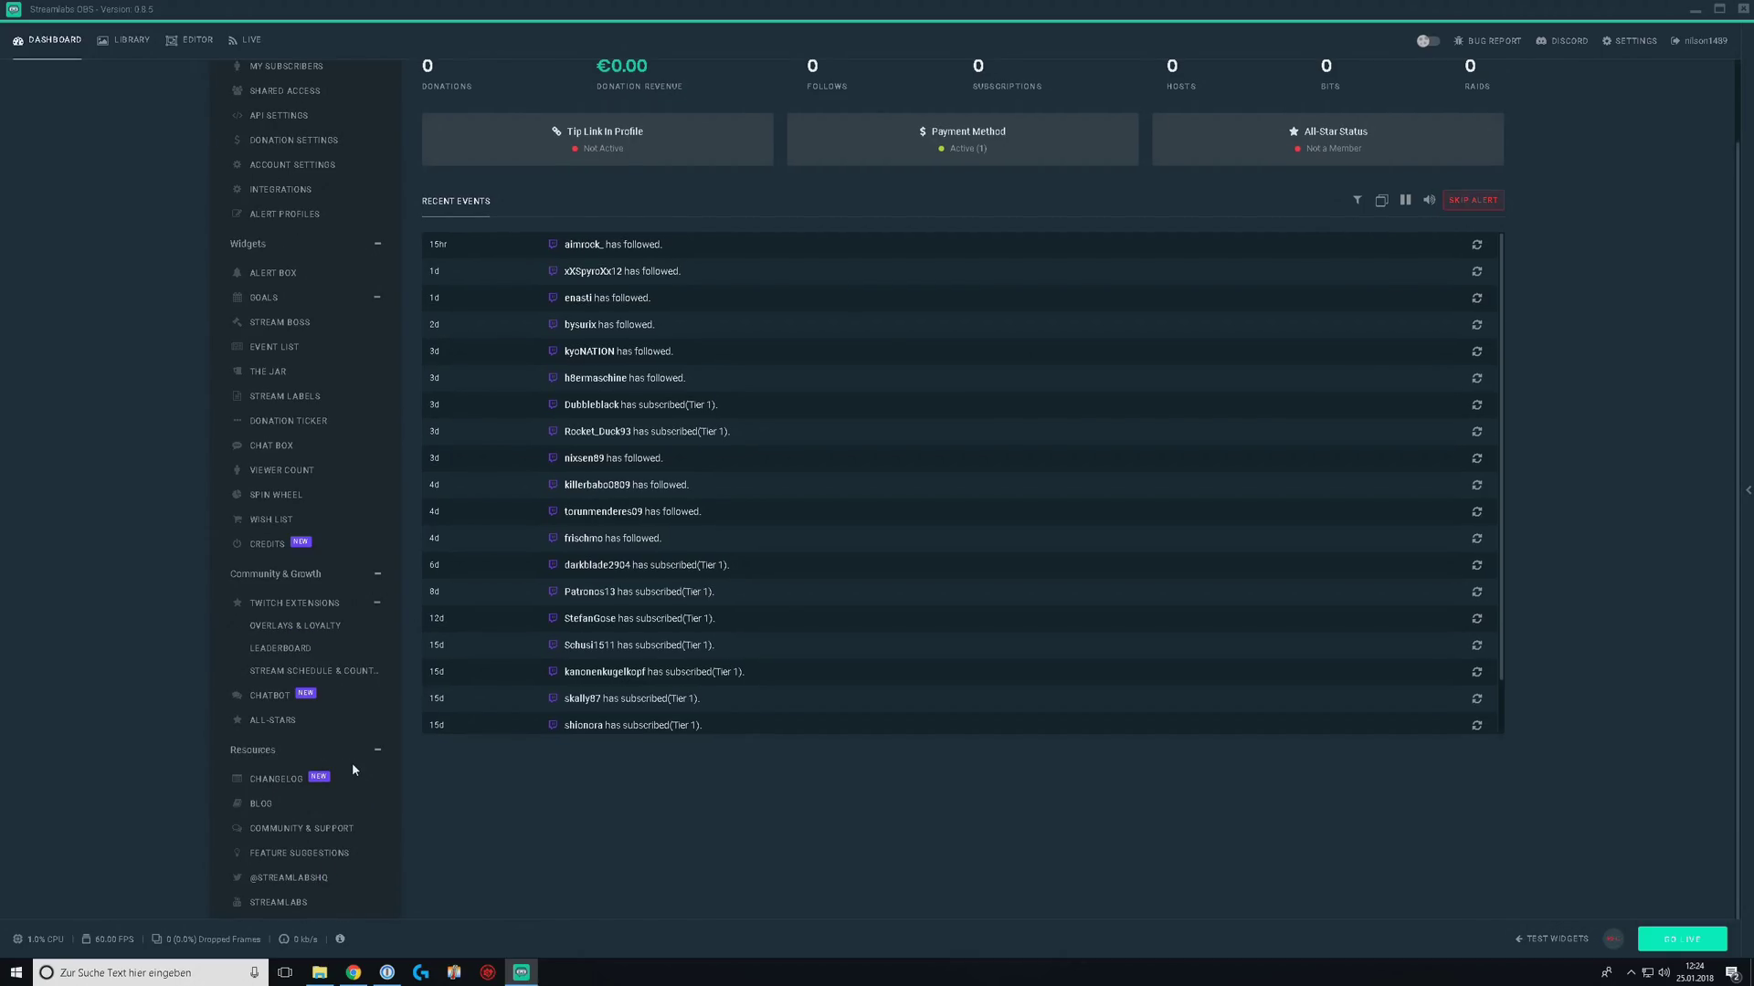
pyautogui.click(286, 783)
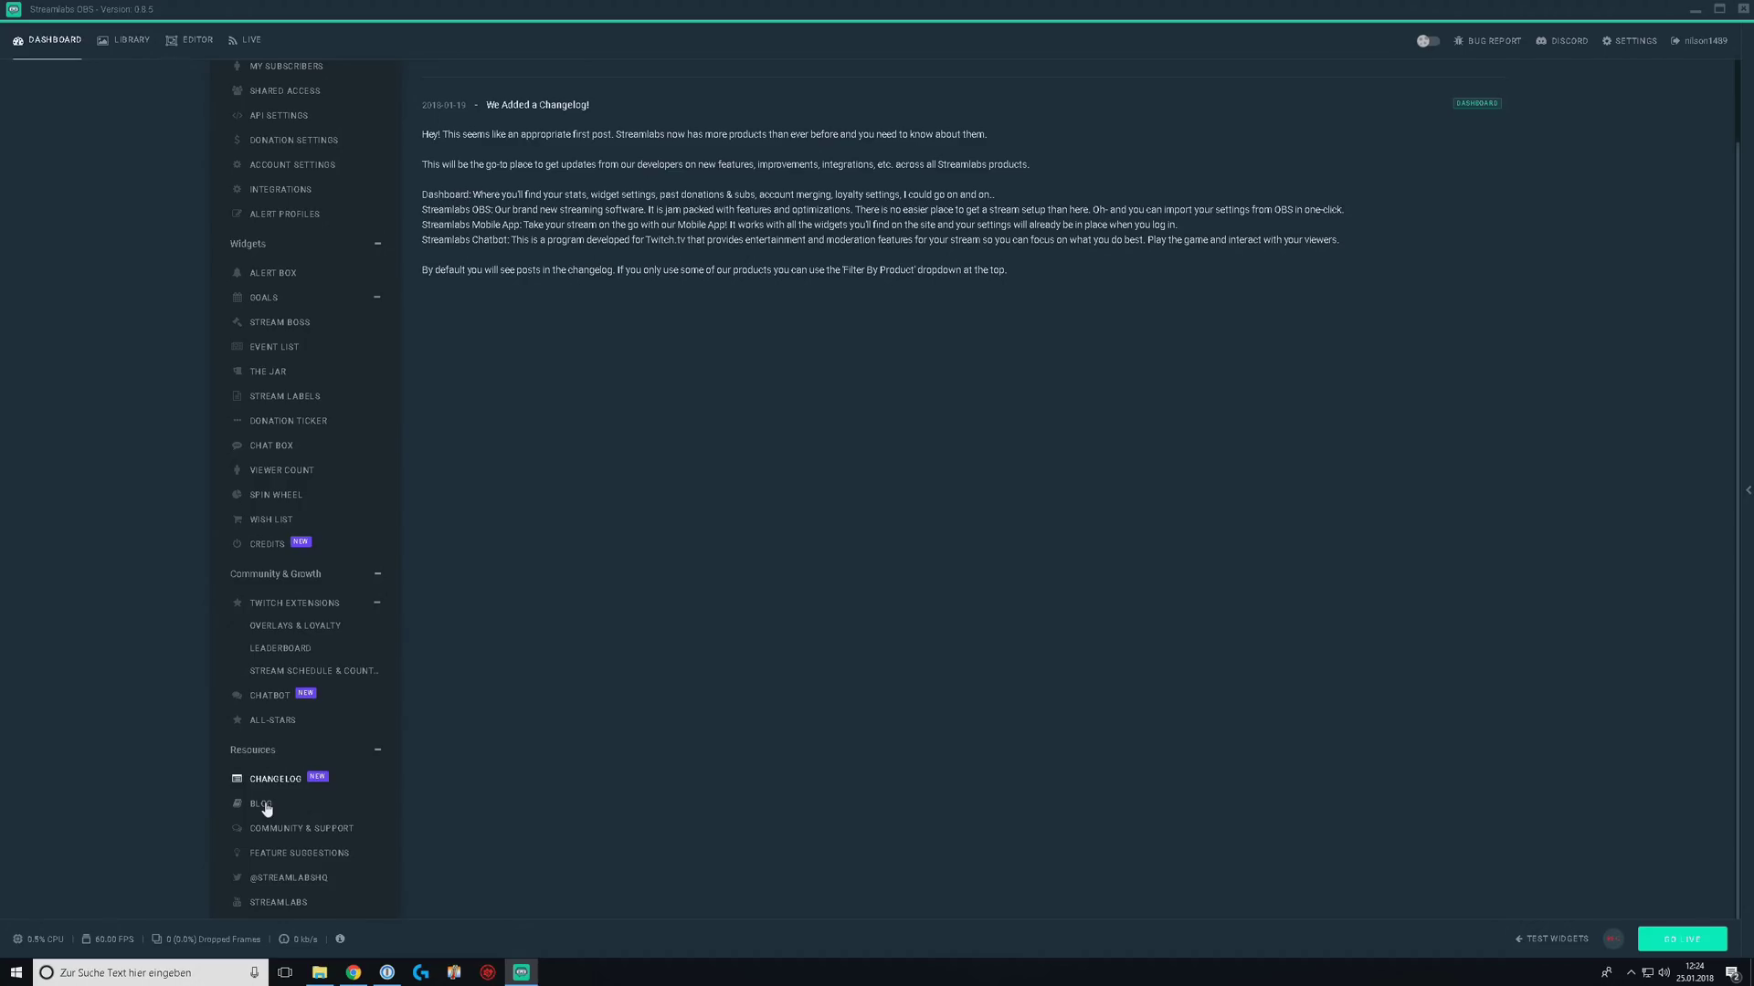
pyautogui.click(199, 43)
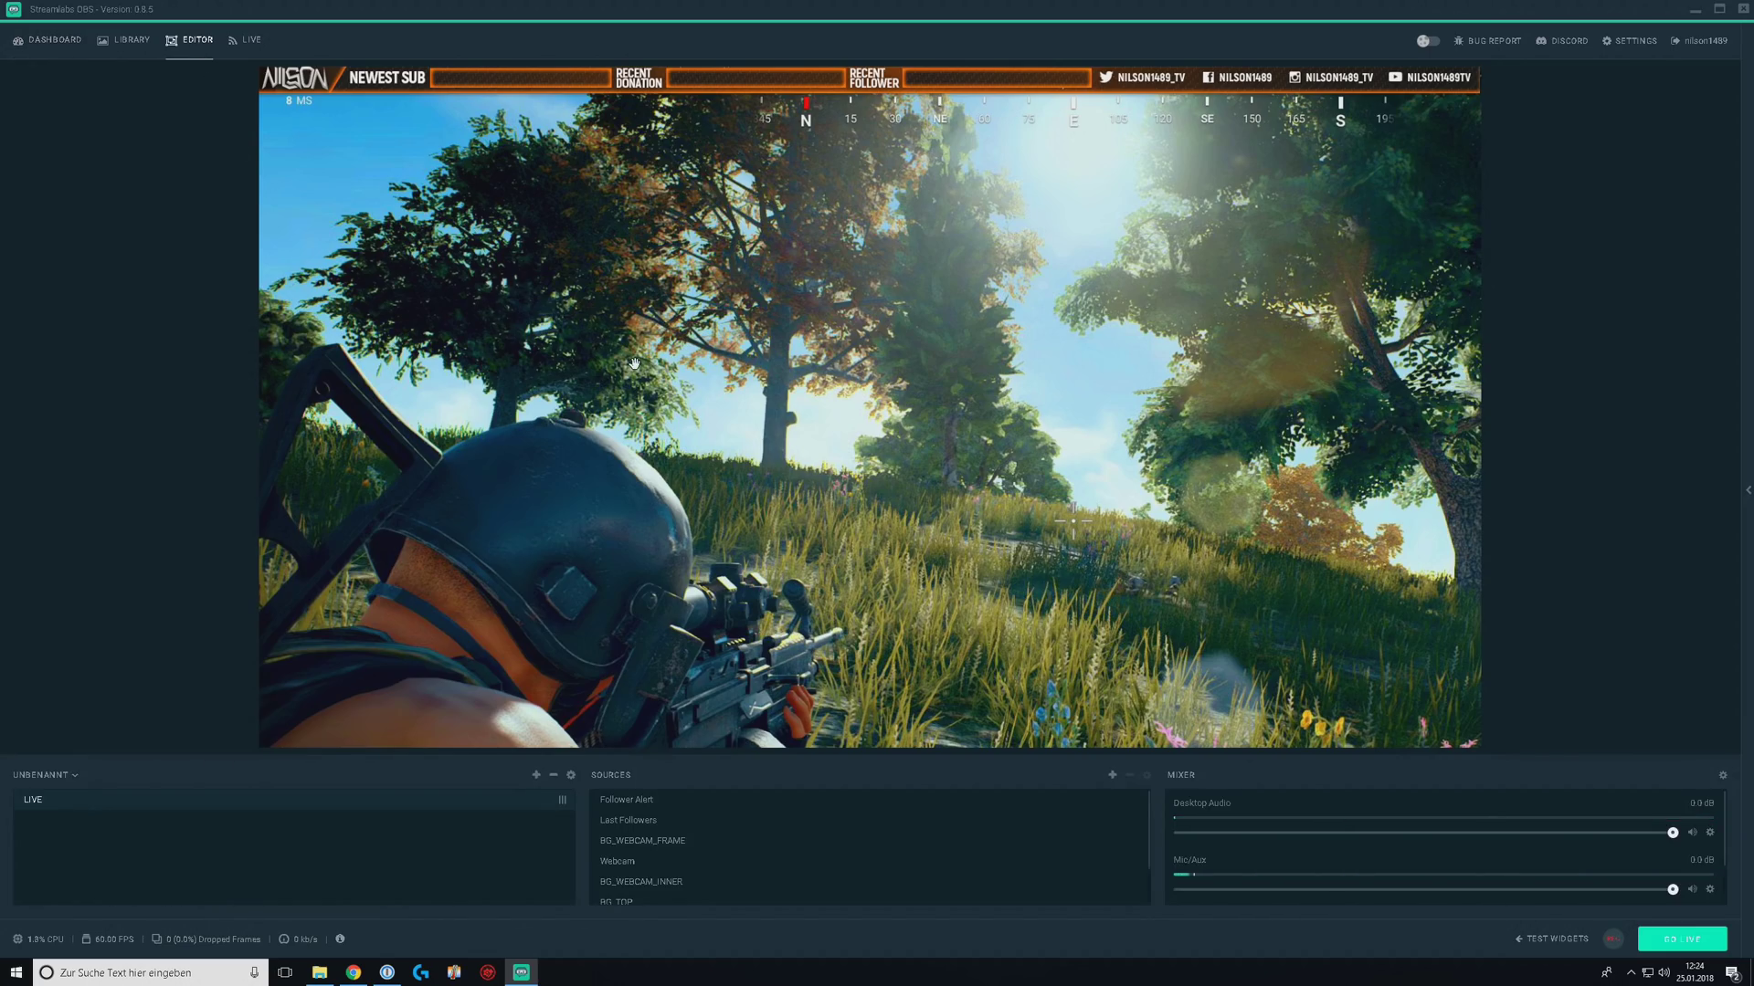